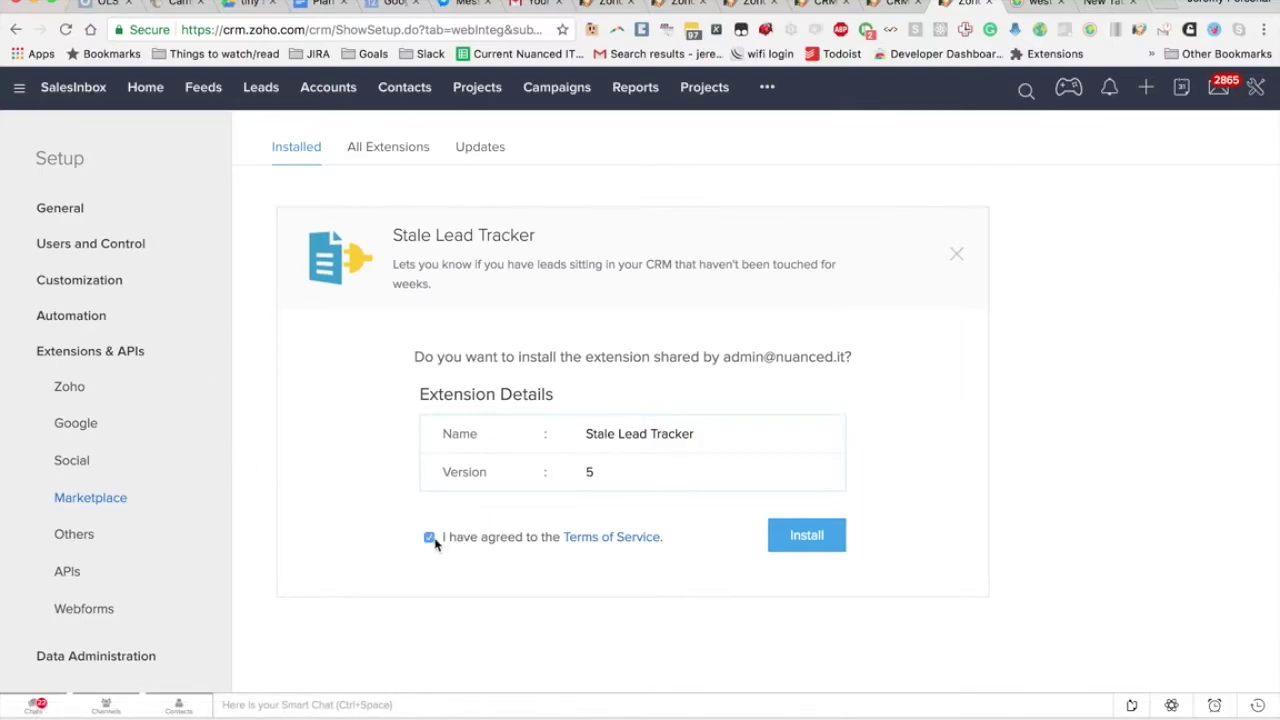
- Install the Stale Lead Tracker extension for all users and confirm the installation
left_click(814, 537)
left_click(478, 441)
left_click(786, 540)
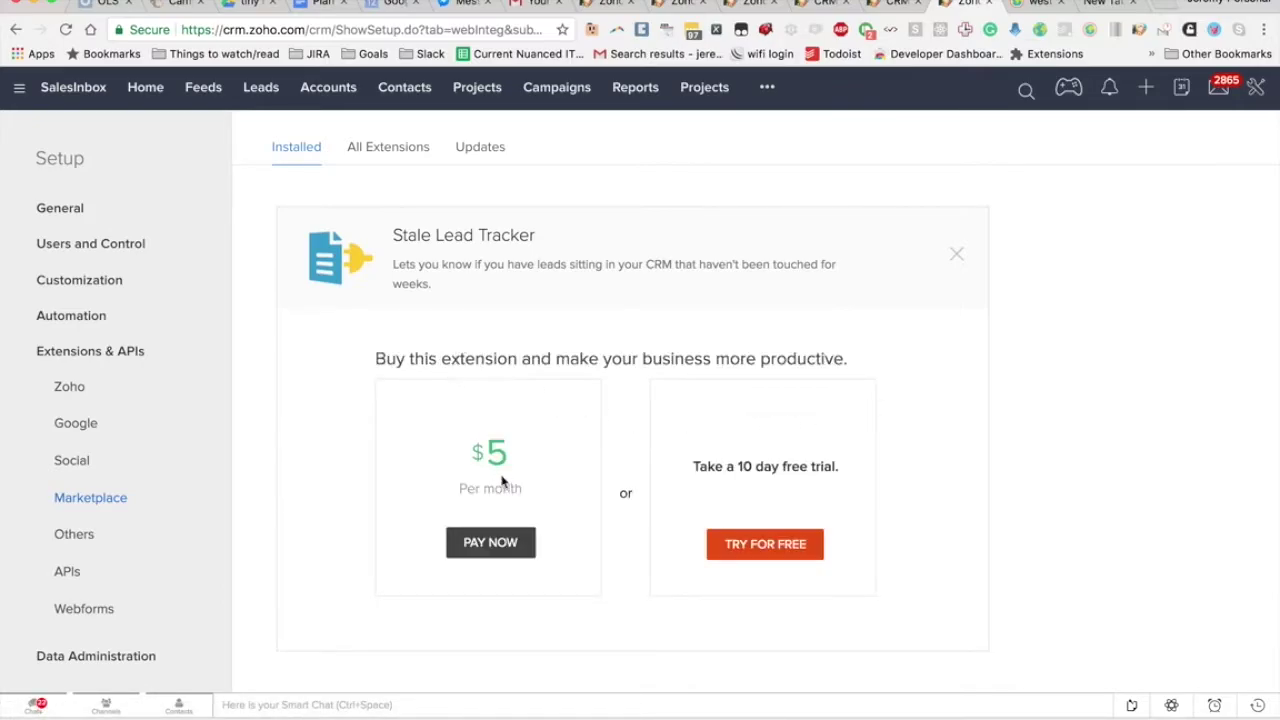
- Start the extension's 10-day free trial from the $5/month pricing page
left_click_drag(511, 458, 478, 452)
left_click(843, 470)
left_click(789, 544)
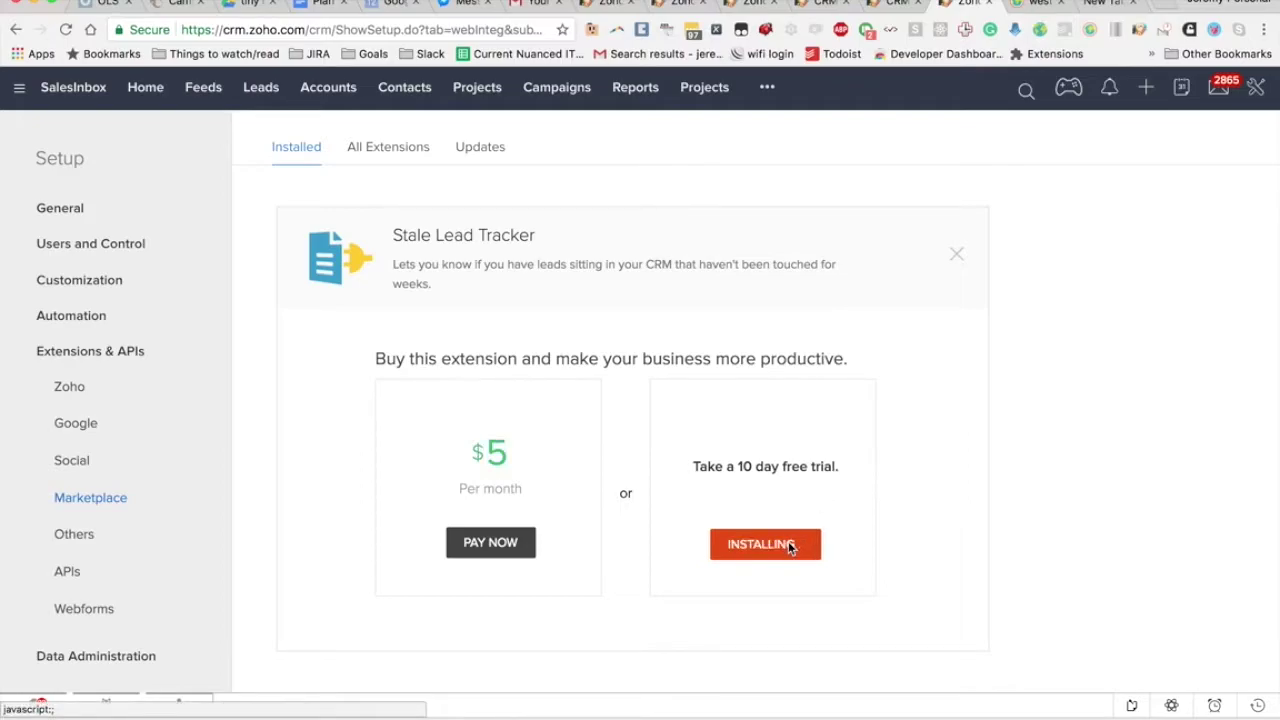
- Find and open the Lead History Records module by searching 'hi' in the more-modules list
left_click(767, 89)
type("lead")
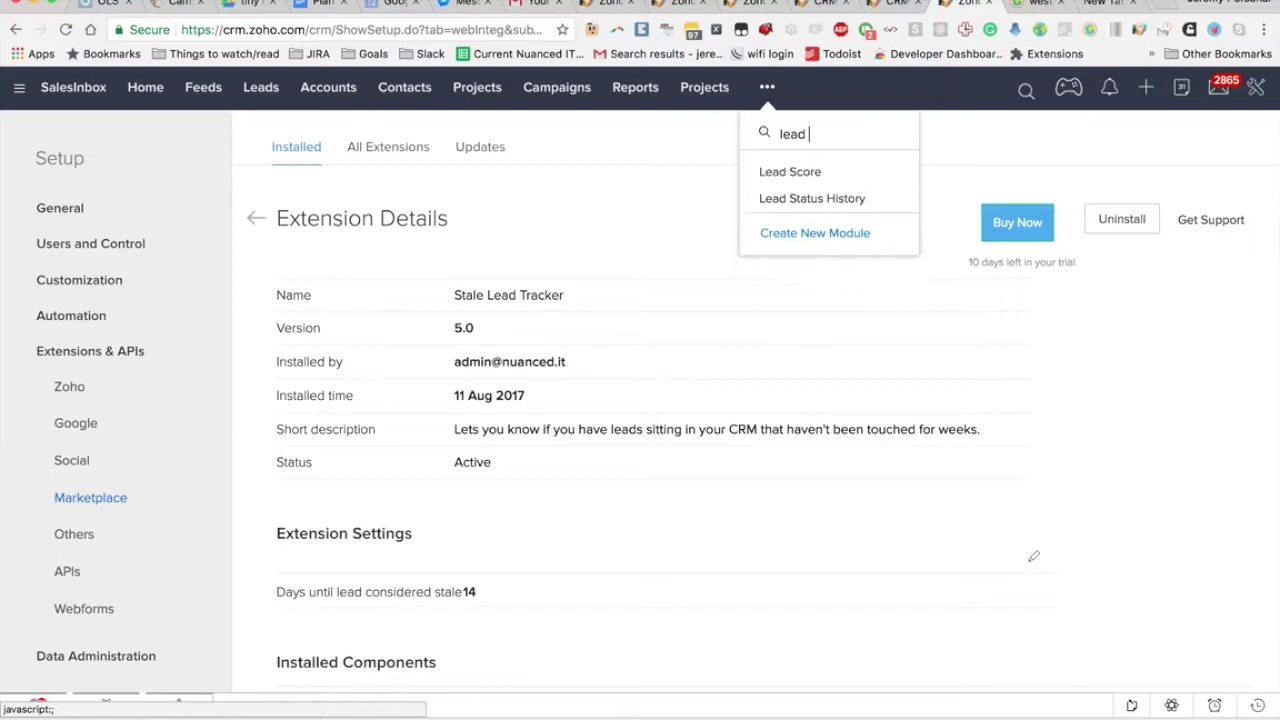
key("ctrl+a")
key("BackSpace")
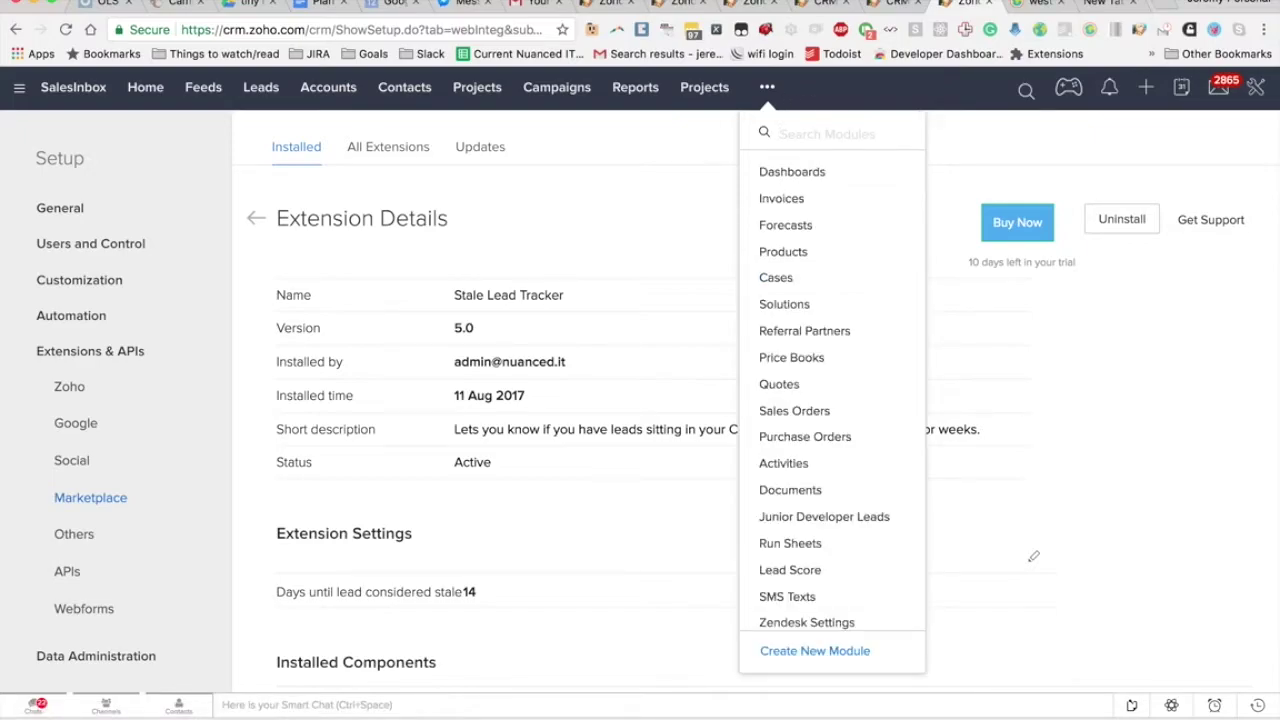
type("hist")
key("ctrl+a")
key("BackSpace")
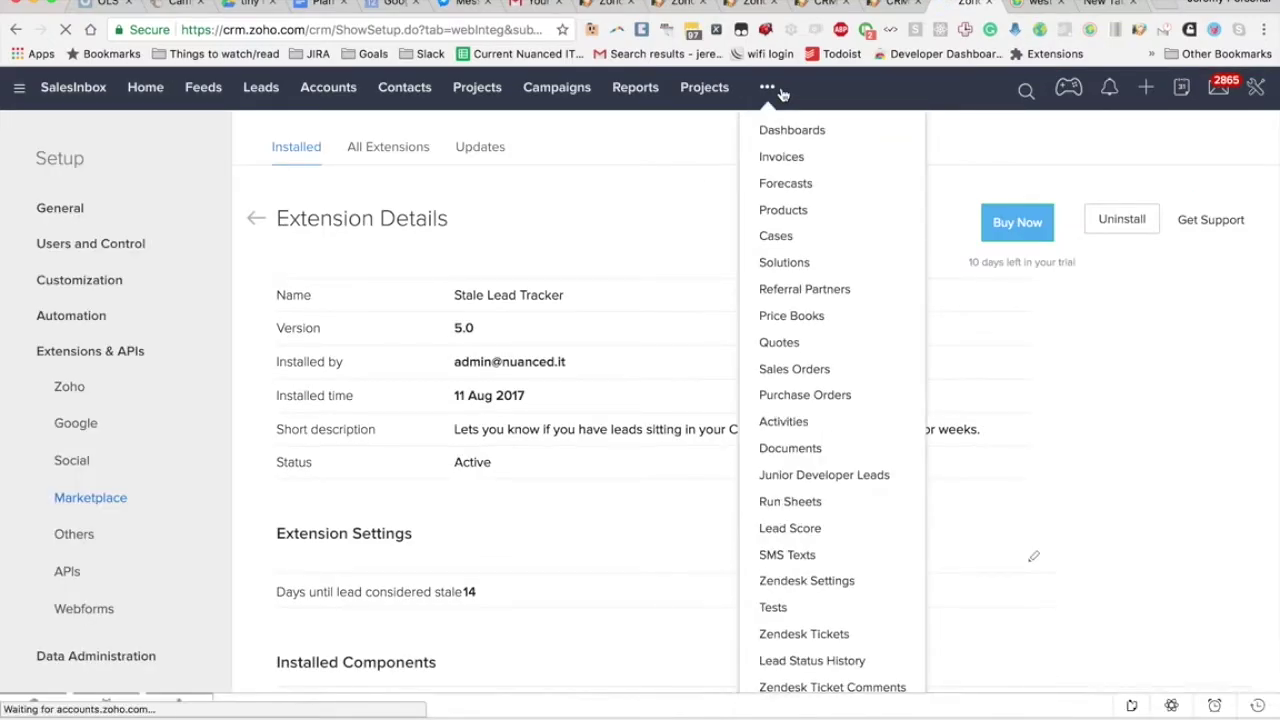
left_click(780, 92)
type("hi")
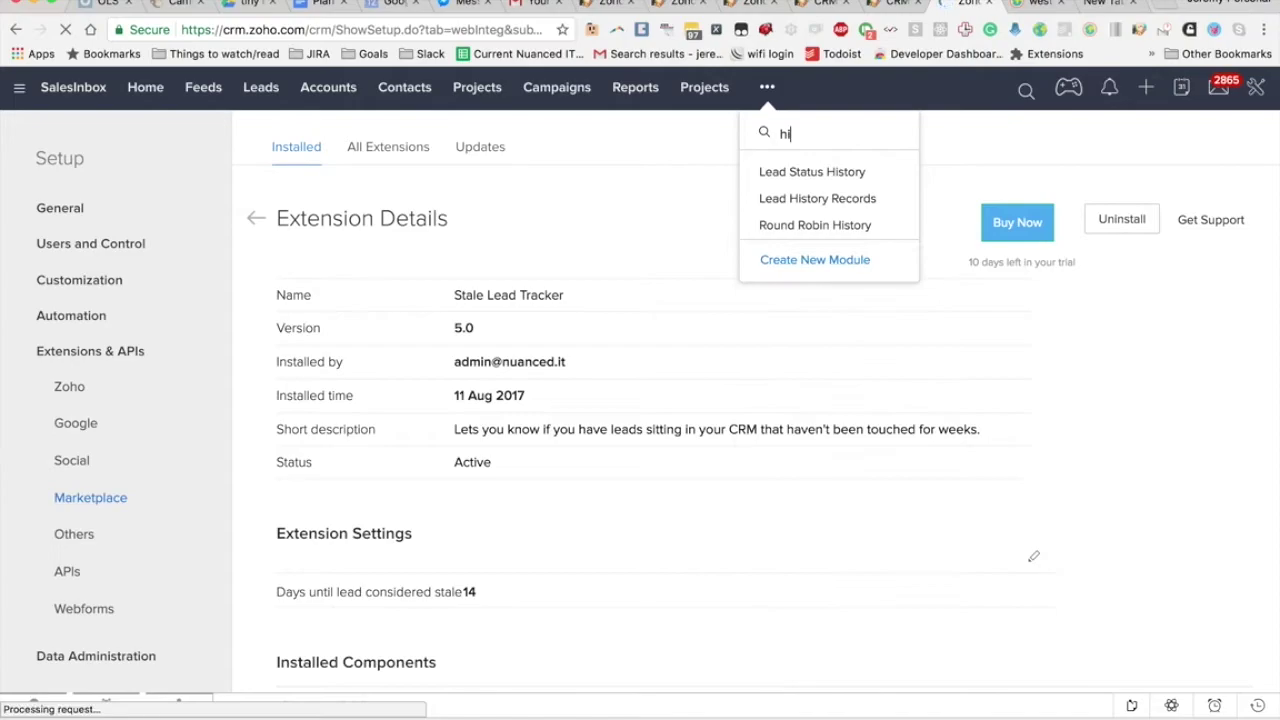
left_click(810, 199)
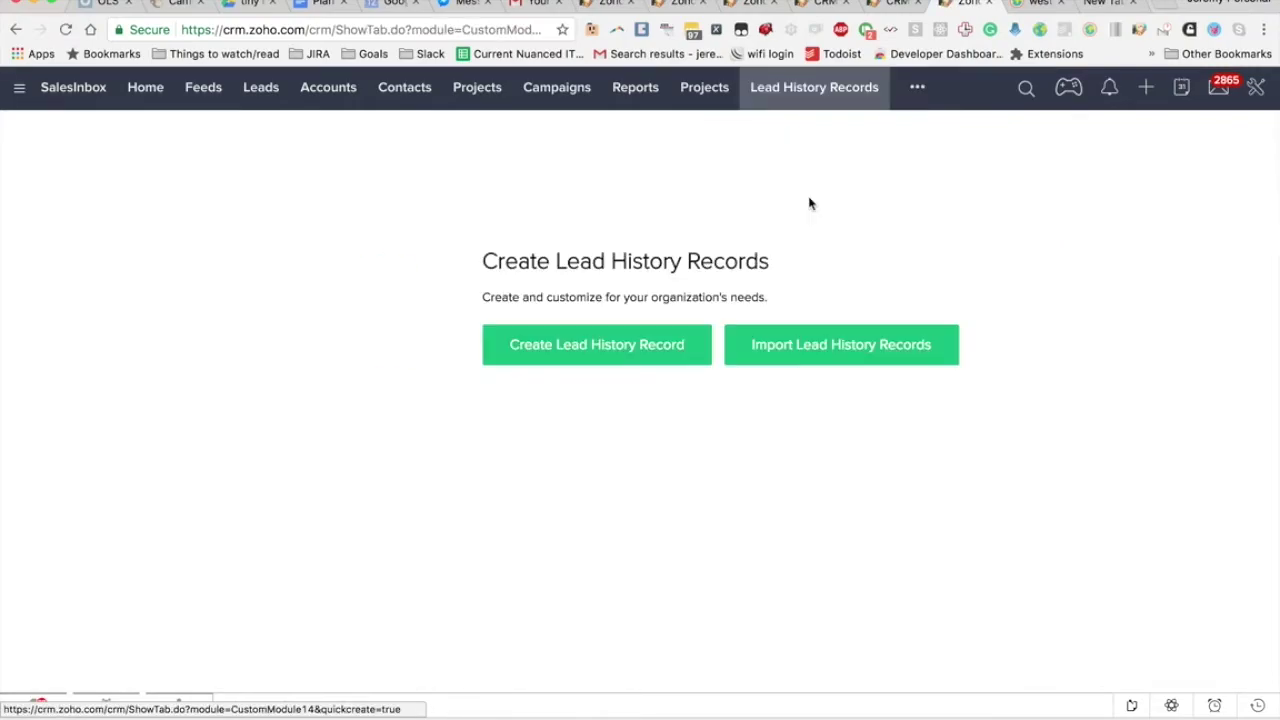
left_click(247, 90)
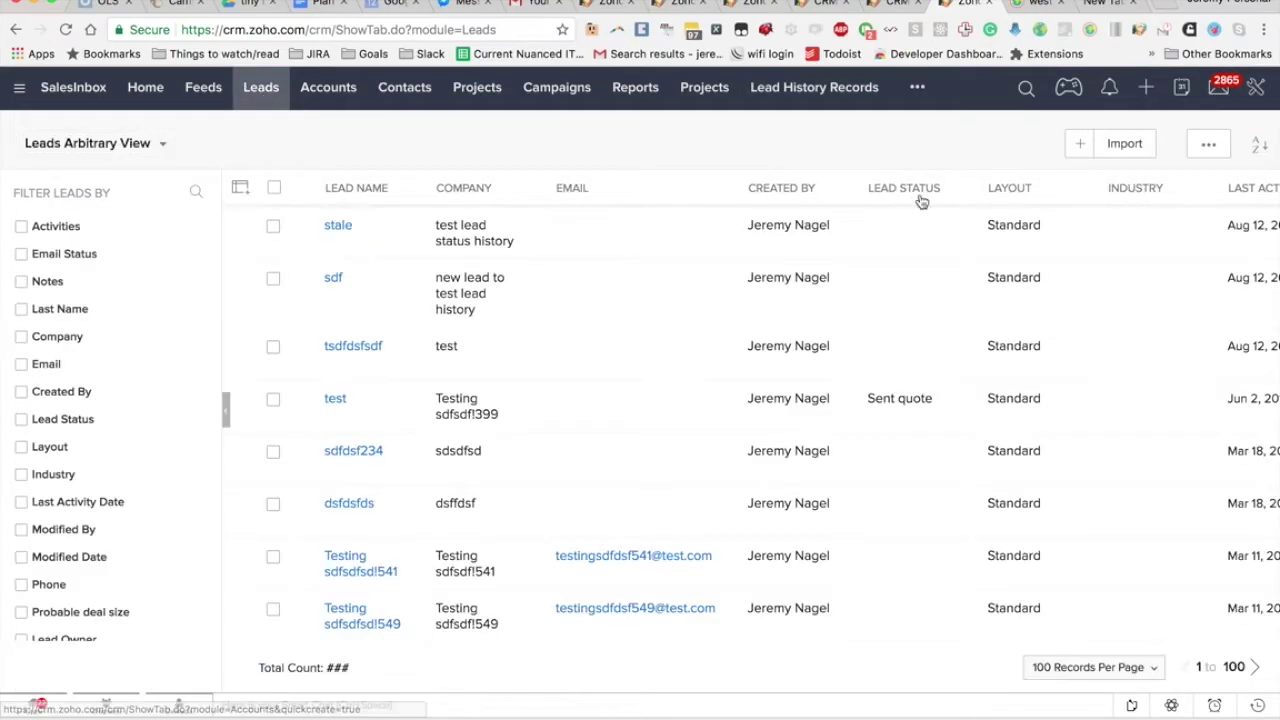
- Create and save a test lead with company 'stale lead tester' and last name 'tesdfdsf'
left_click(1075, 150)
type("stale lead tester")
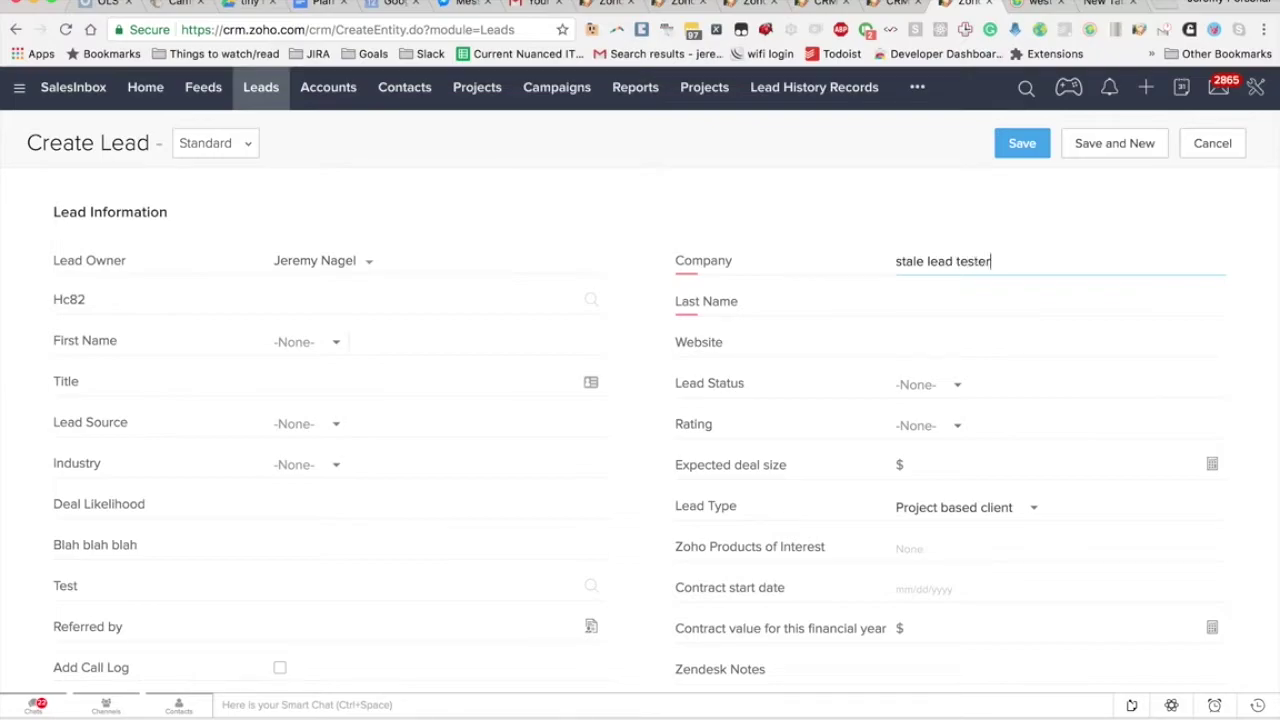
key("Tab")
key("Tab")
type("tesd")
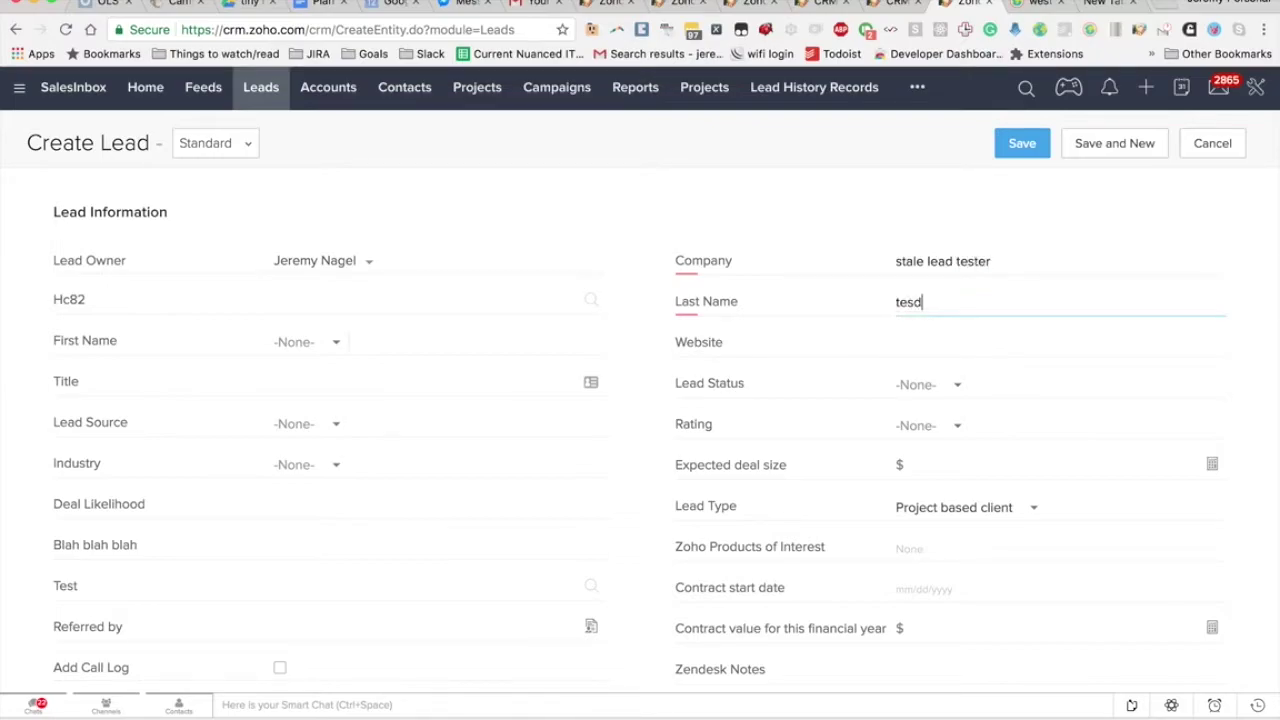
type("fdsf")
left_click(1020, 143)
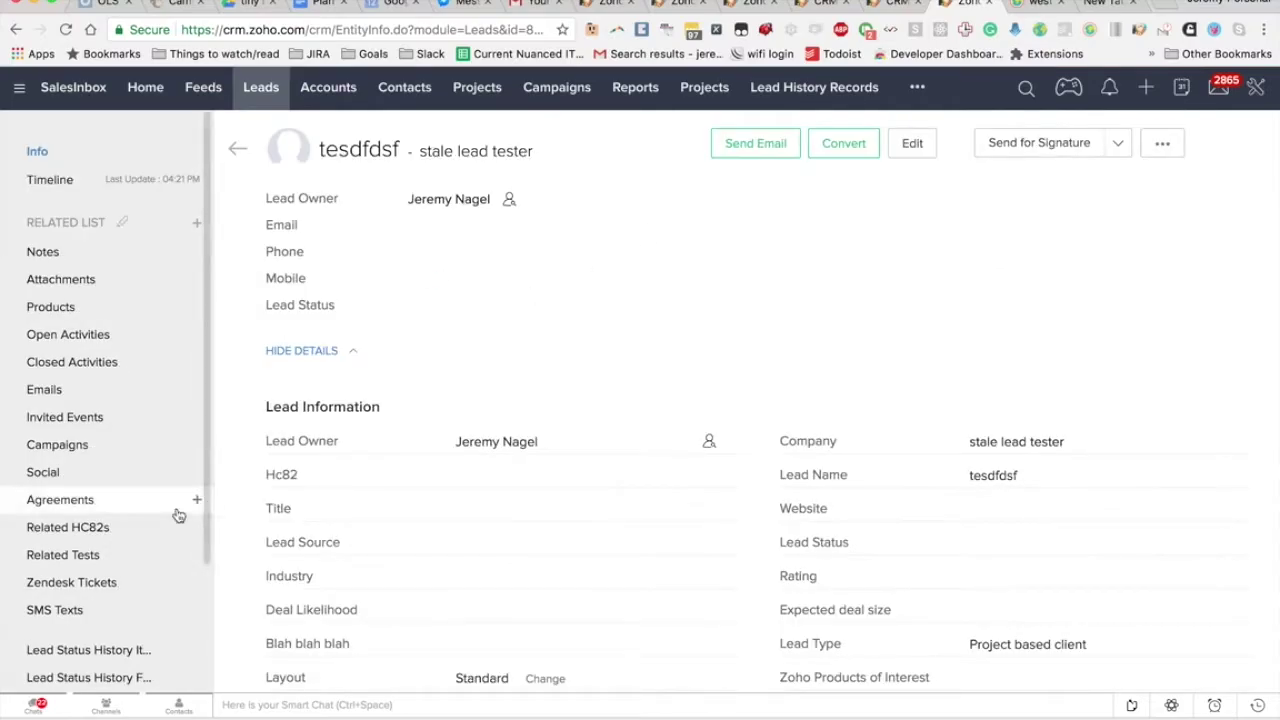
scroll(110, 490, "down", 3)
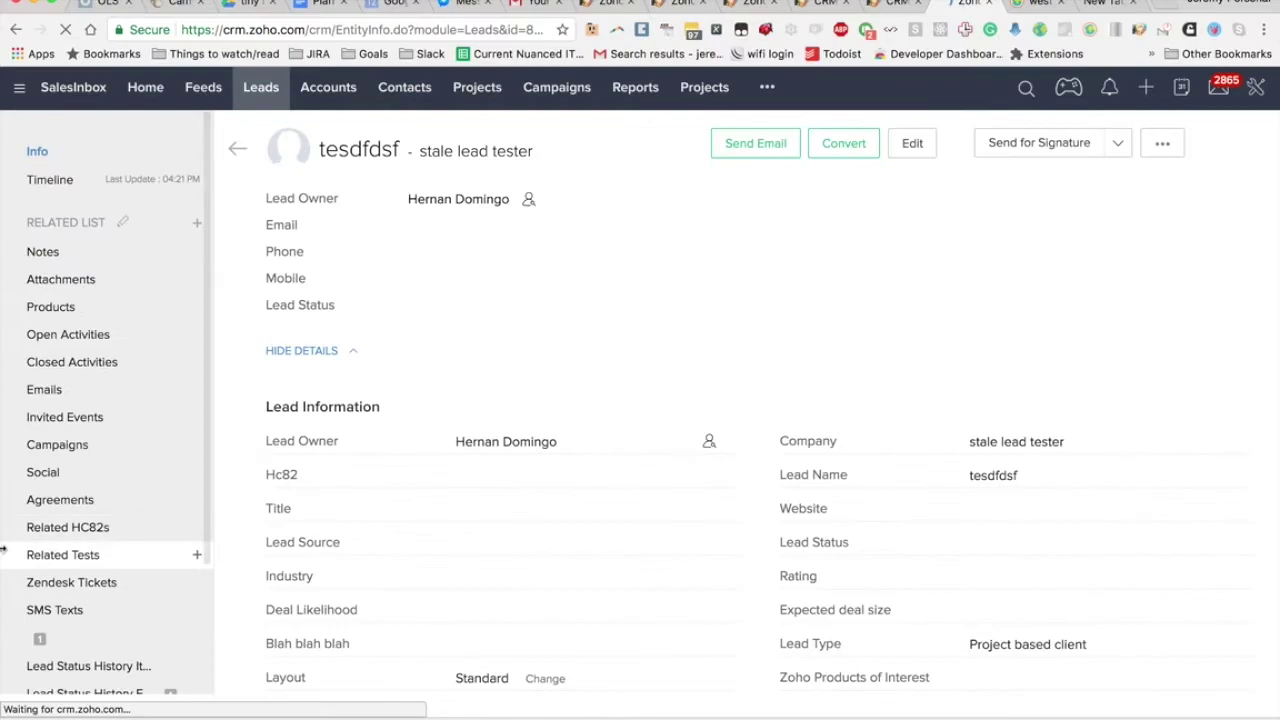
scroll(150, 560, "down", 3)
left_click(130, 540)
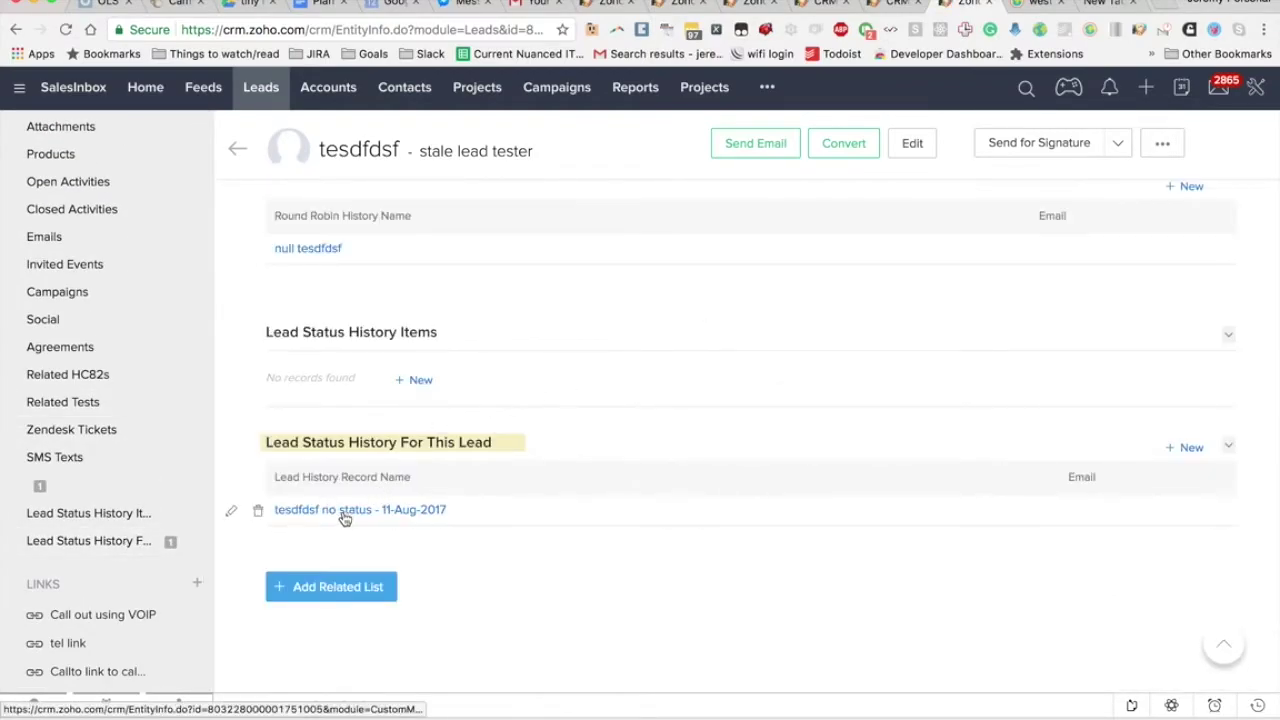
mouse_move(360, 509)
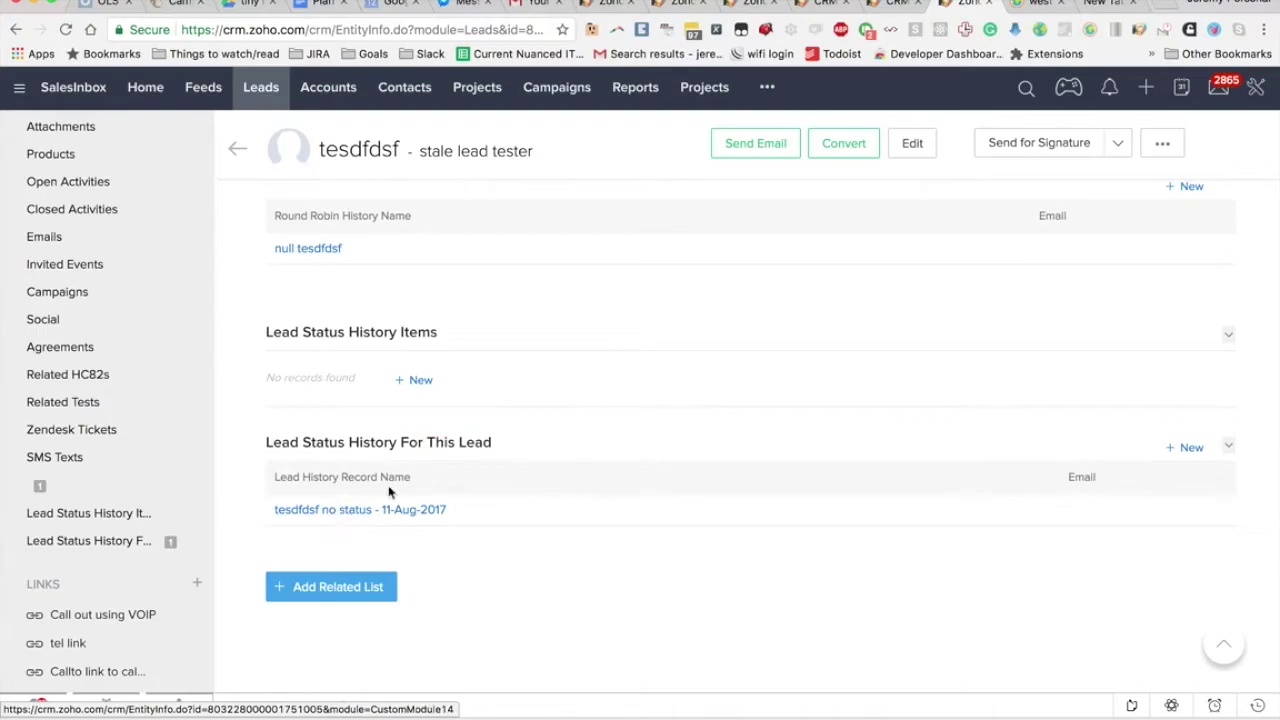
scroll(539, 516, "up", 1)
scroll(539, 516, "up", 15)
scroll(539, 516, "up", 10)
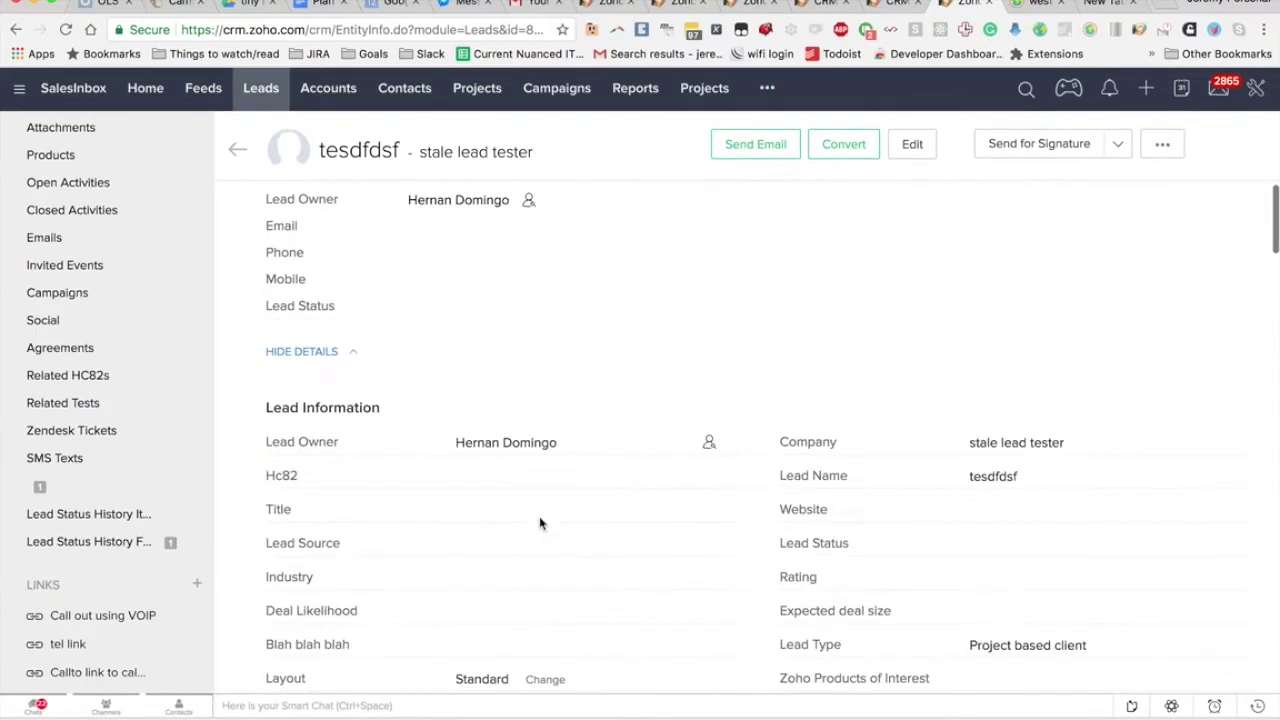
scroll(539, 516, "down", 1)
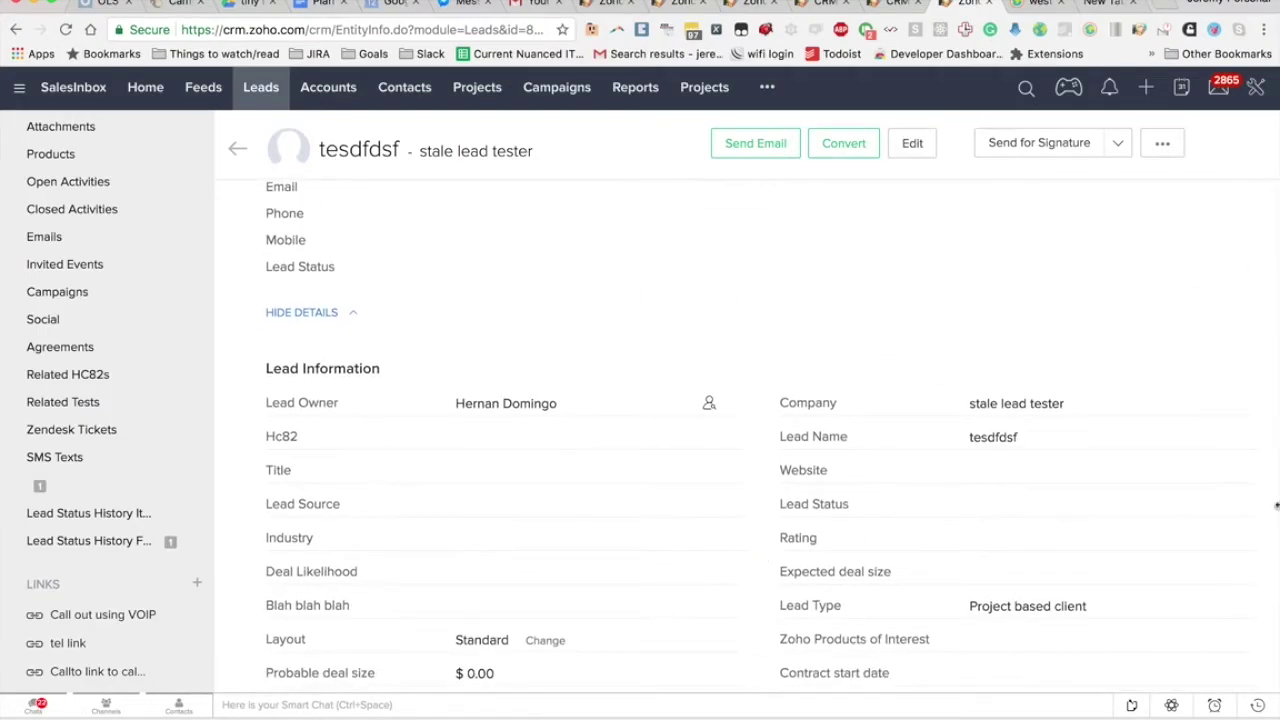
- Change the lead's status to 'Spoke to over phone' and save it
left_click(1244, 508)
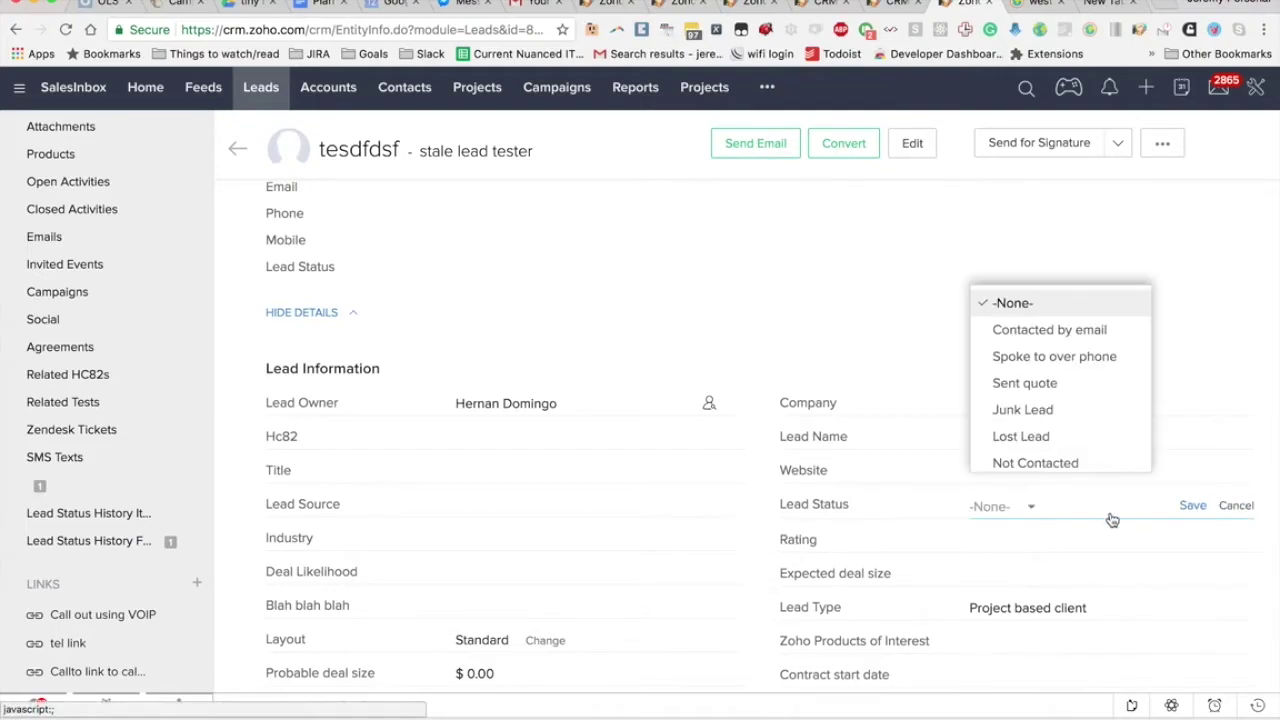
left_click(1046, 358)
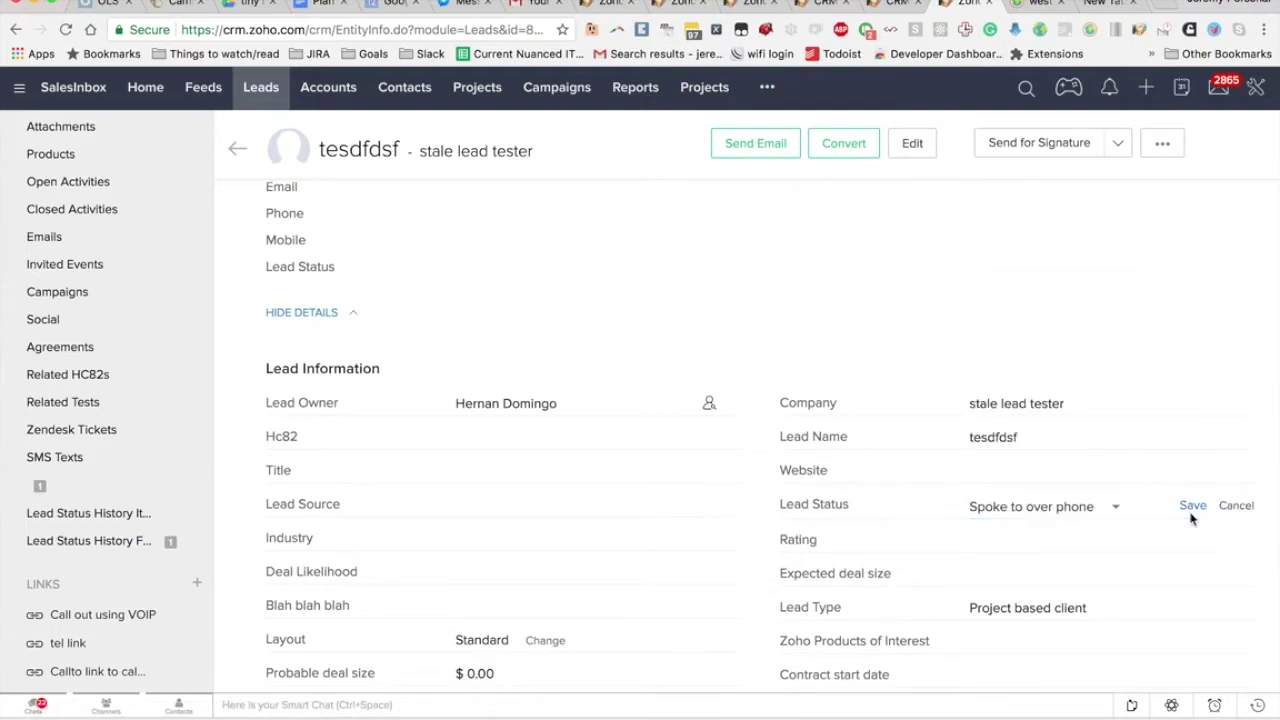
left_click(1193, 507)
scroll(780, 489, "down", 10)
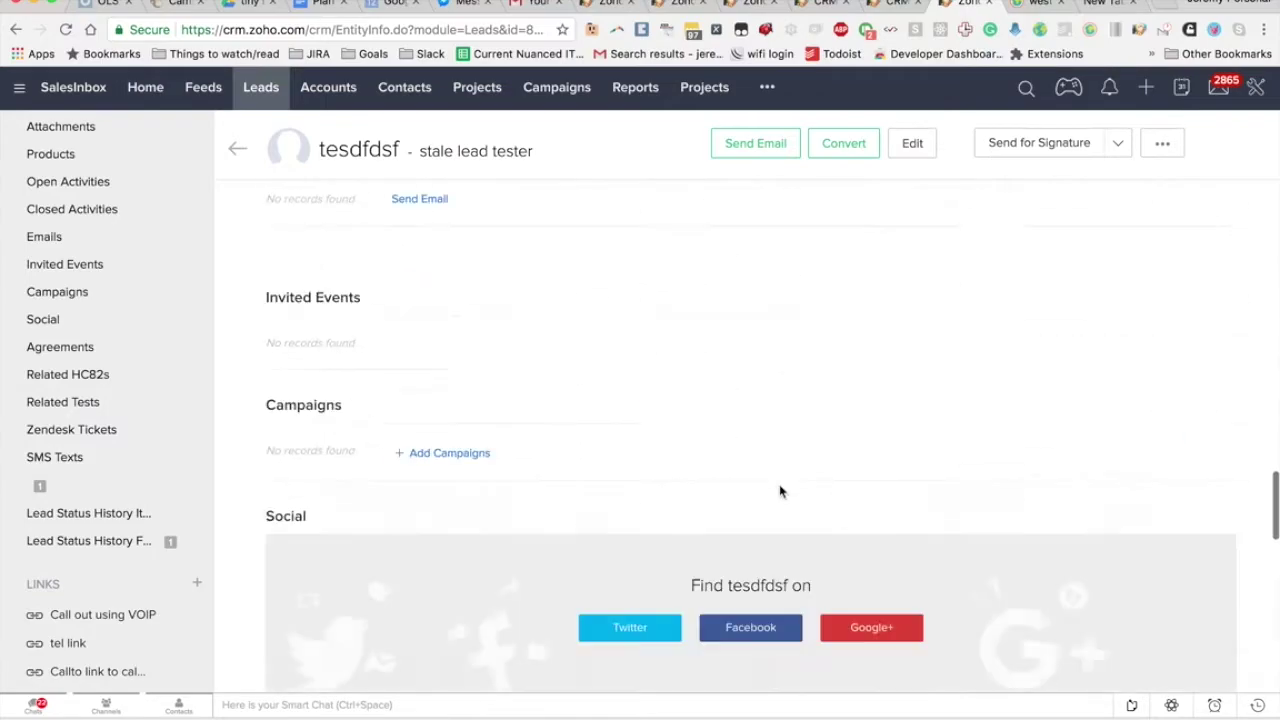
scroll(780, 489, "down", 10)
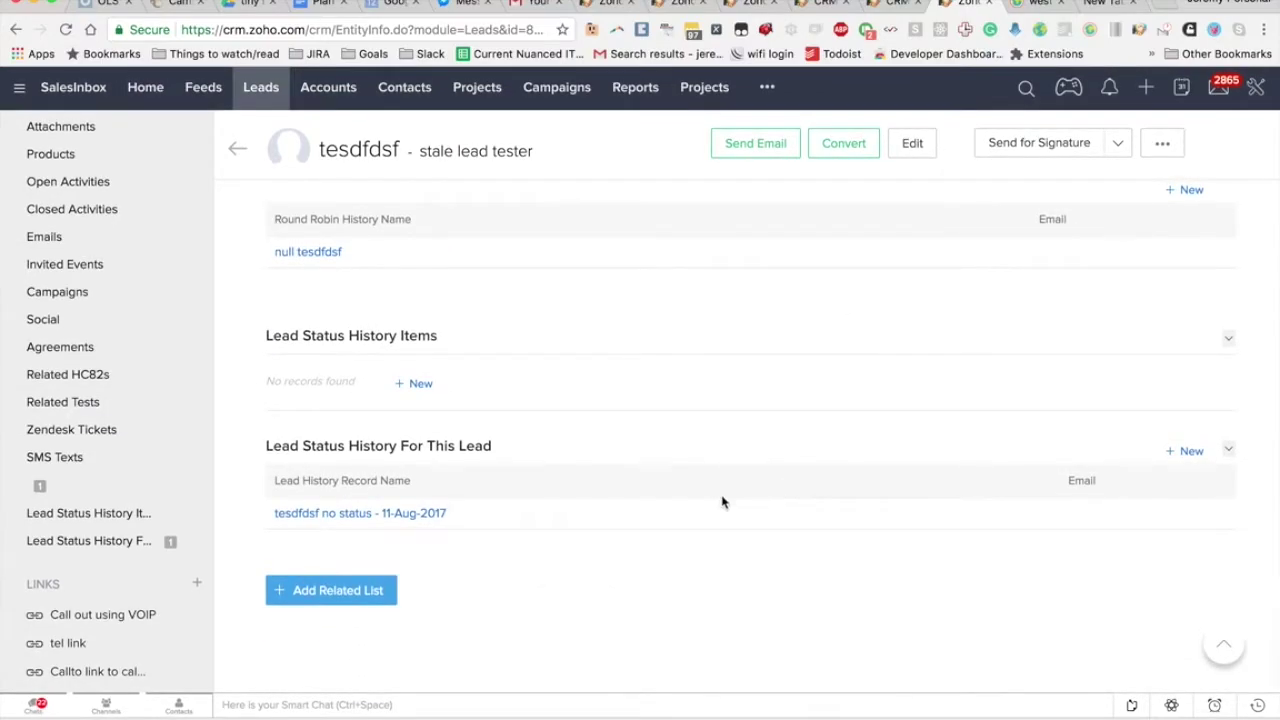
- Reload the lead and jump to its Lead Status History For This Lead list
key("ctrl+r")
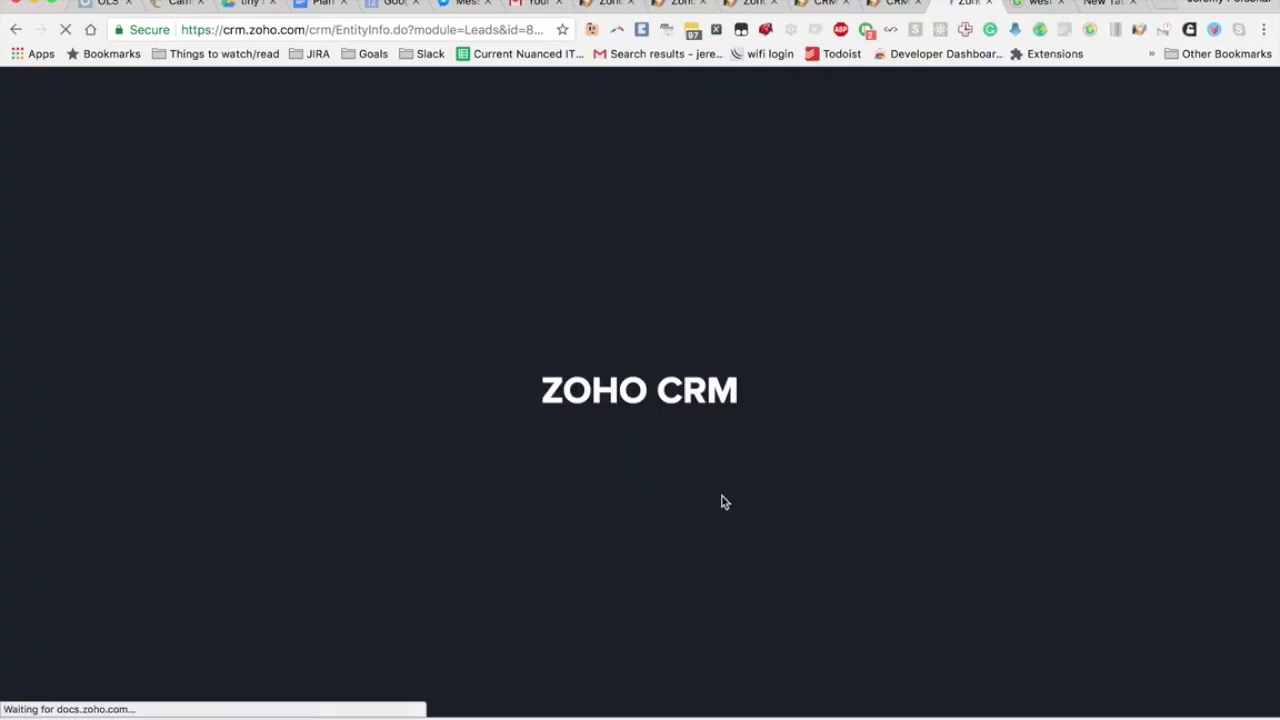
scroll(120, 500, "down", 2)
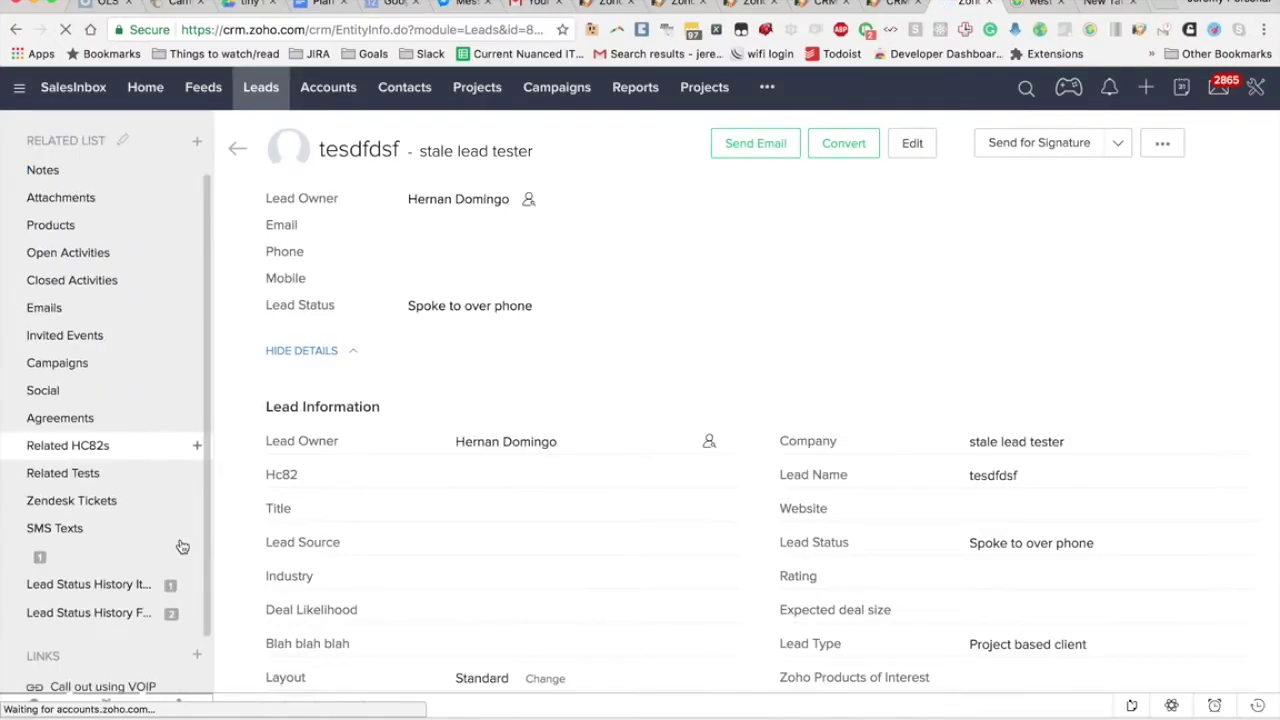
left_click(135, 614)
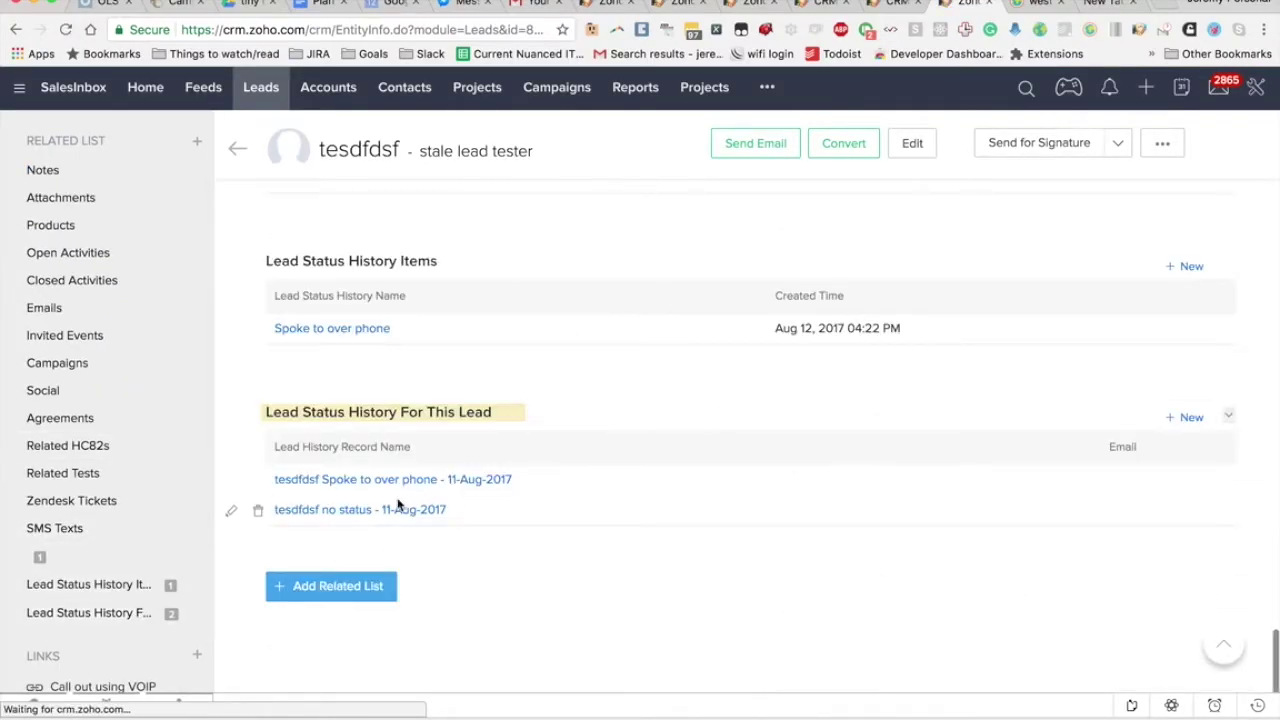
left_click(1229, 418)
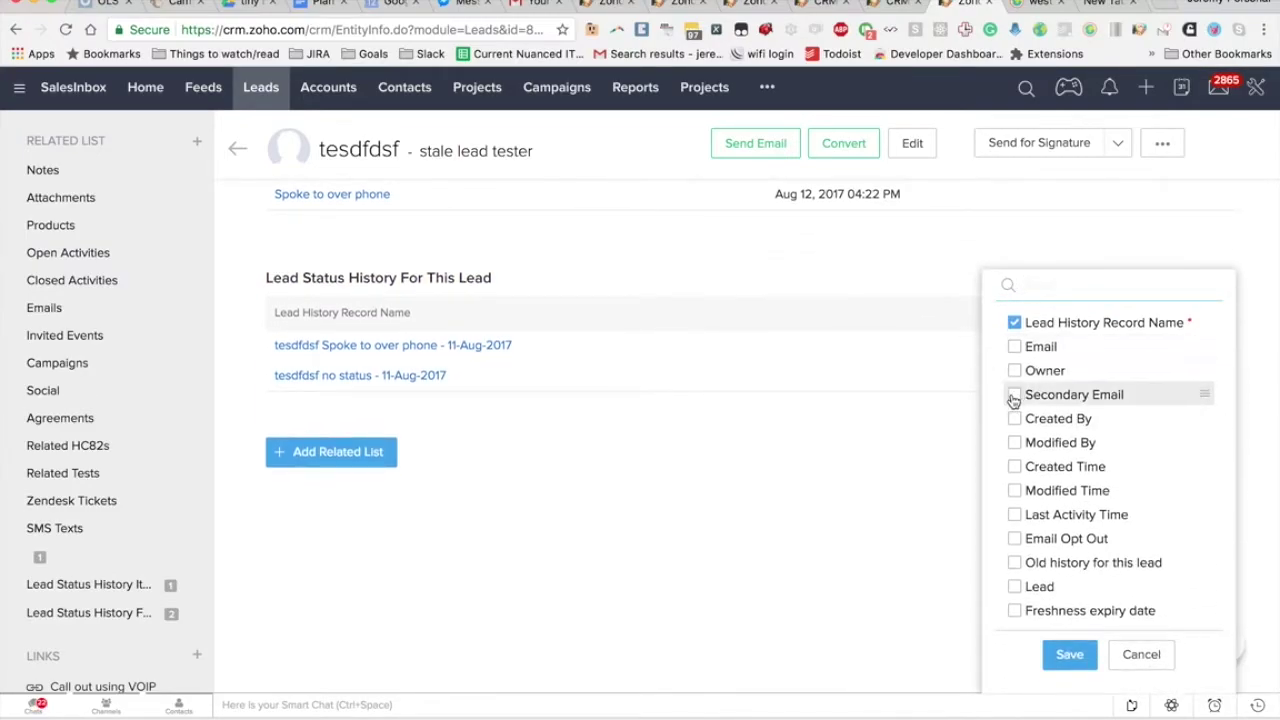
- Add a Created Time column to the lead's status-history list
left_click(1014, 468)
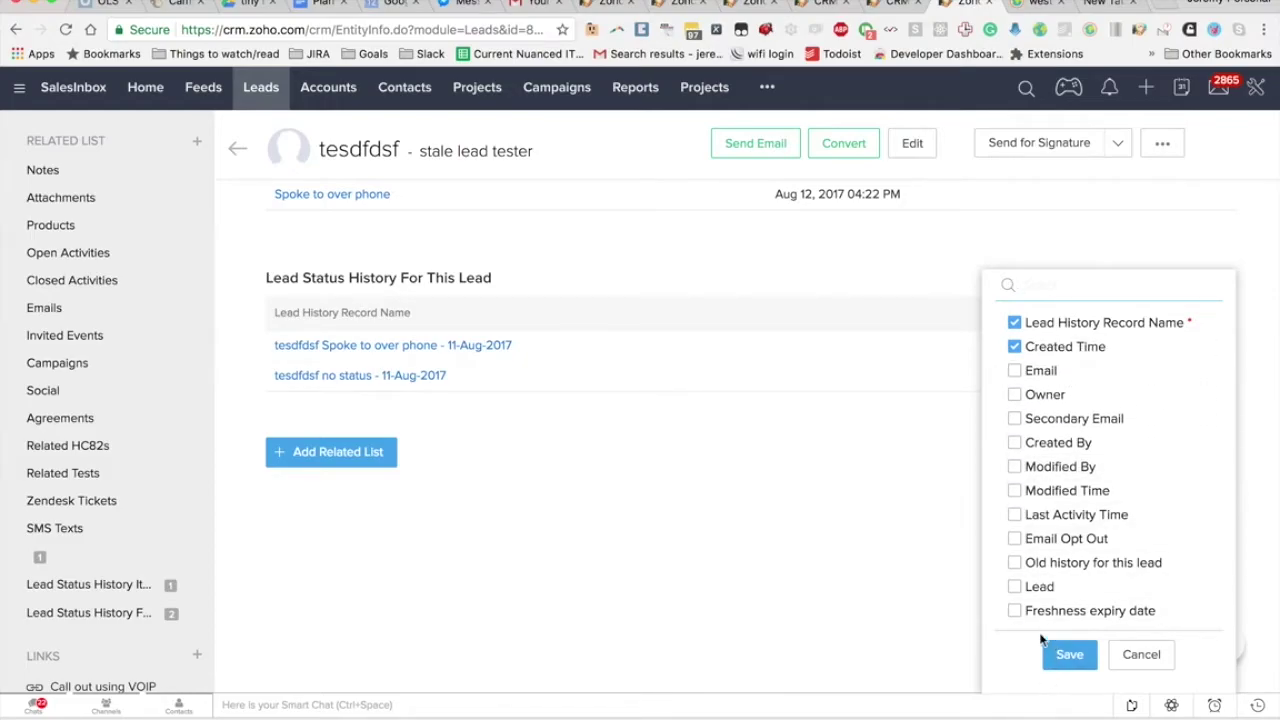
left_click(1060, 652)
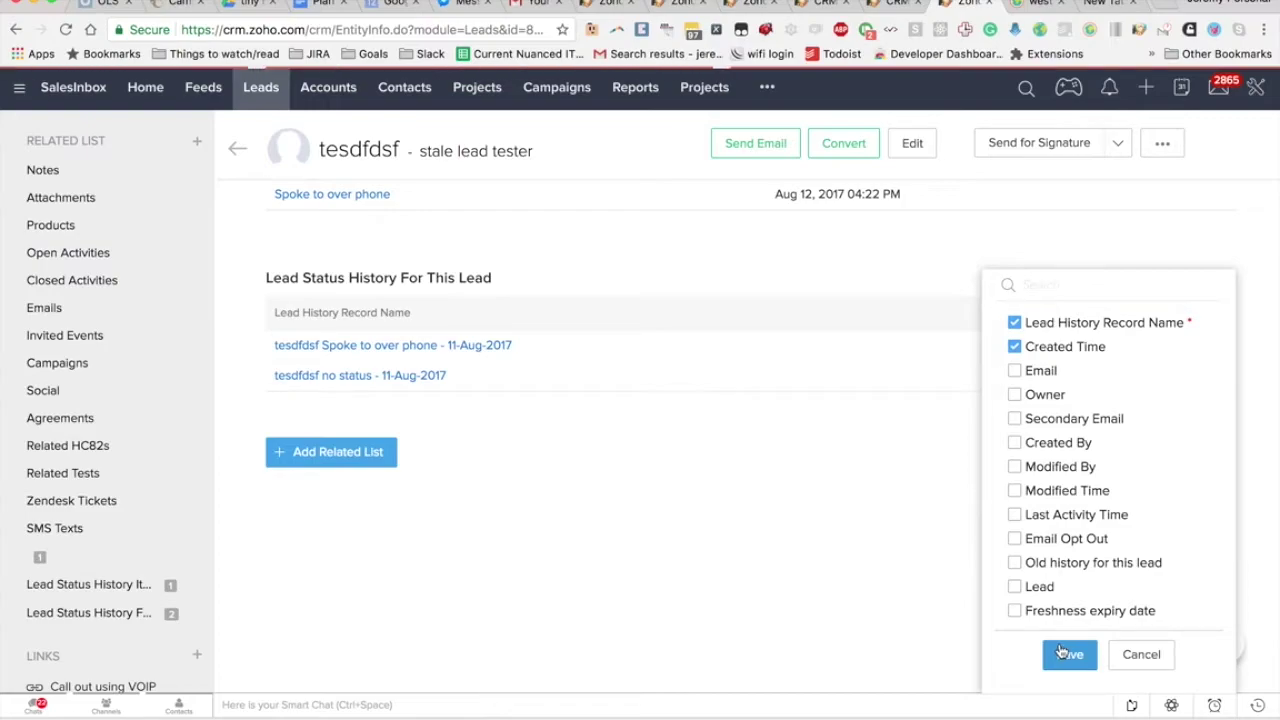
mouse_move(474, 444)
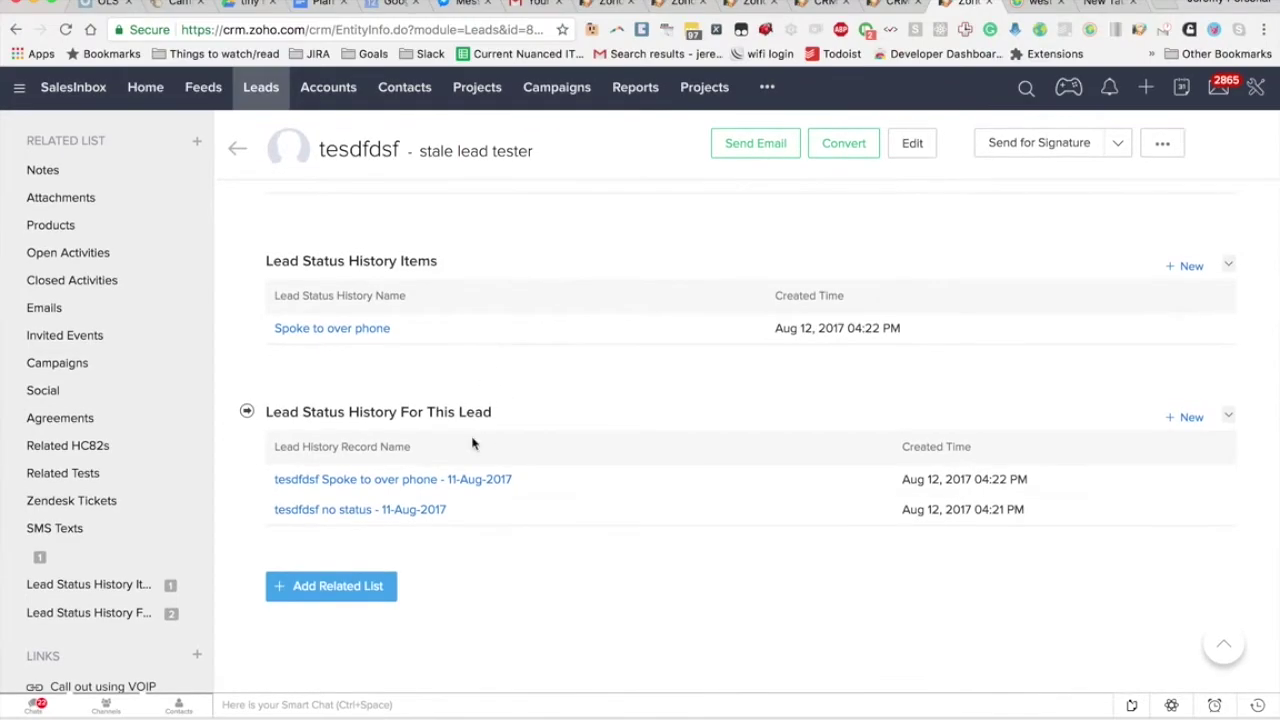
scroll(473, 443, "up", 10)
scroll(471, 443, "down", 10)
- Add a Freshness expiry date column to the status-history list
left_click(1229, 416)
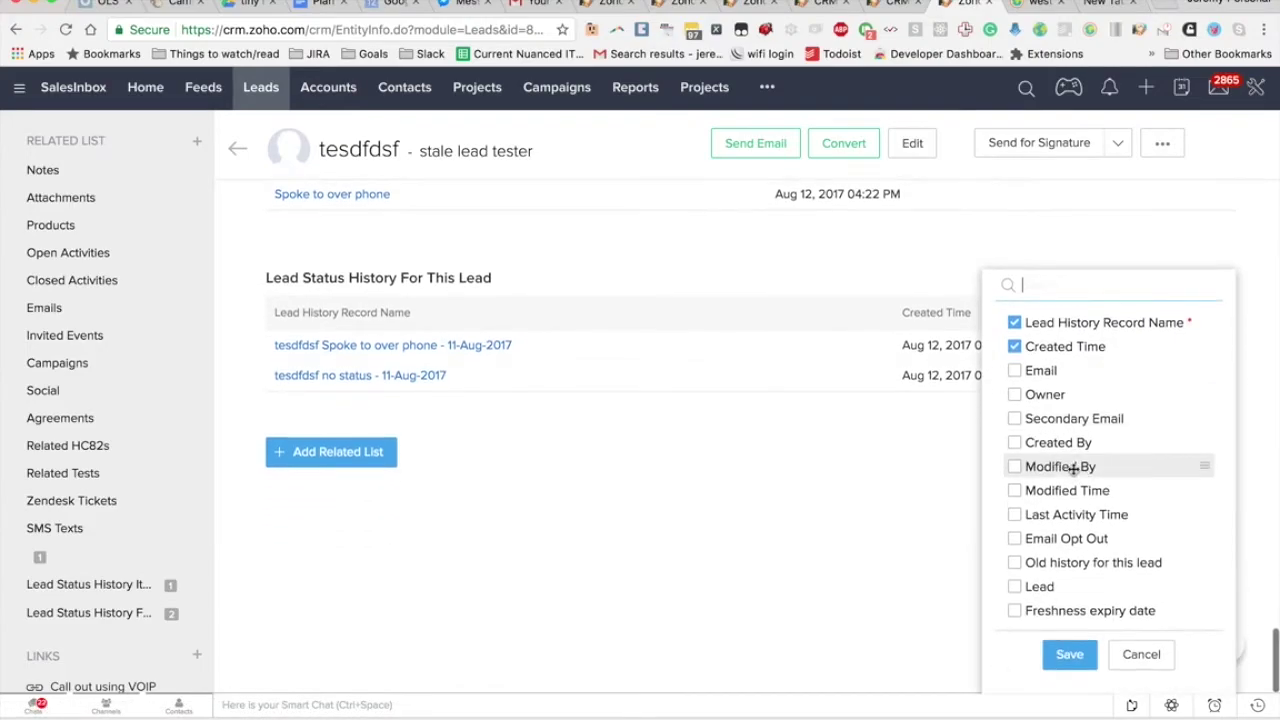
left_click(1015, 610)
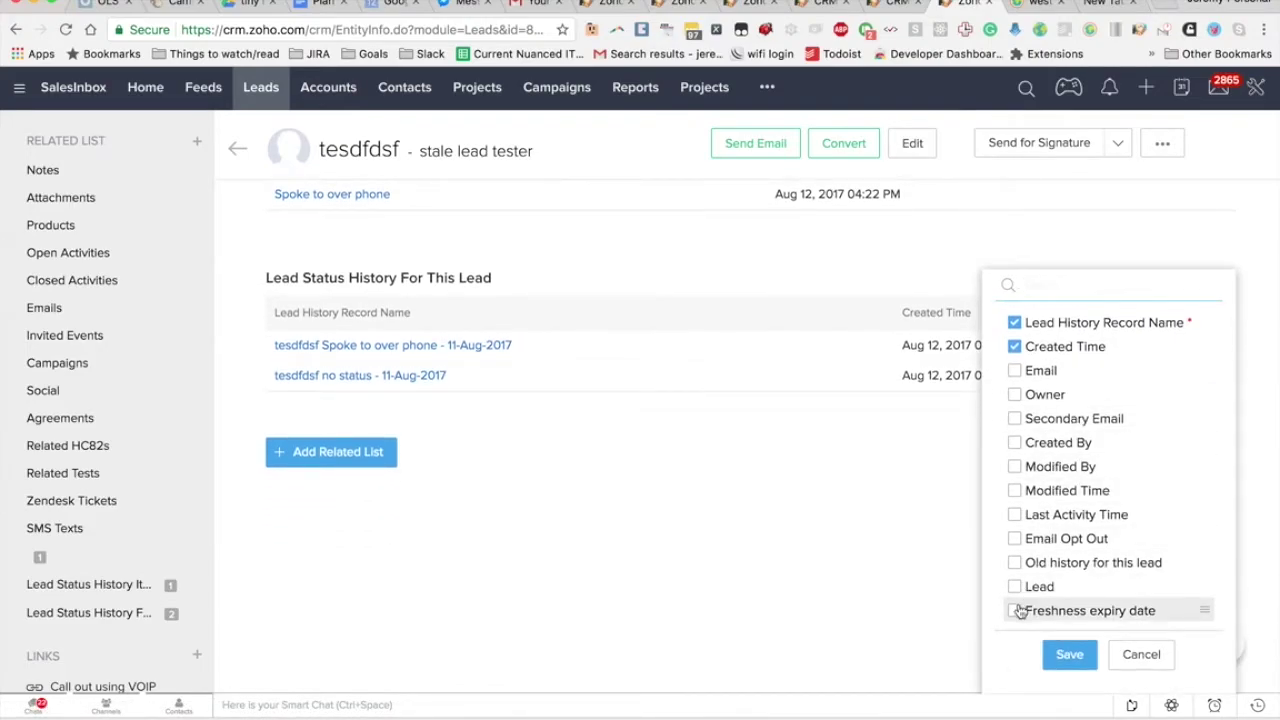
left_click(1065, 650)
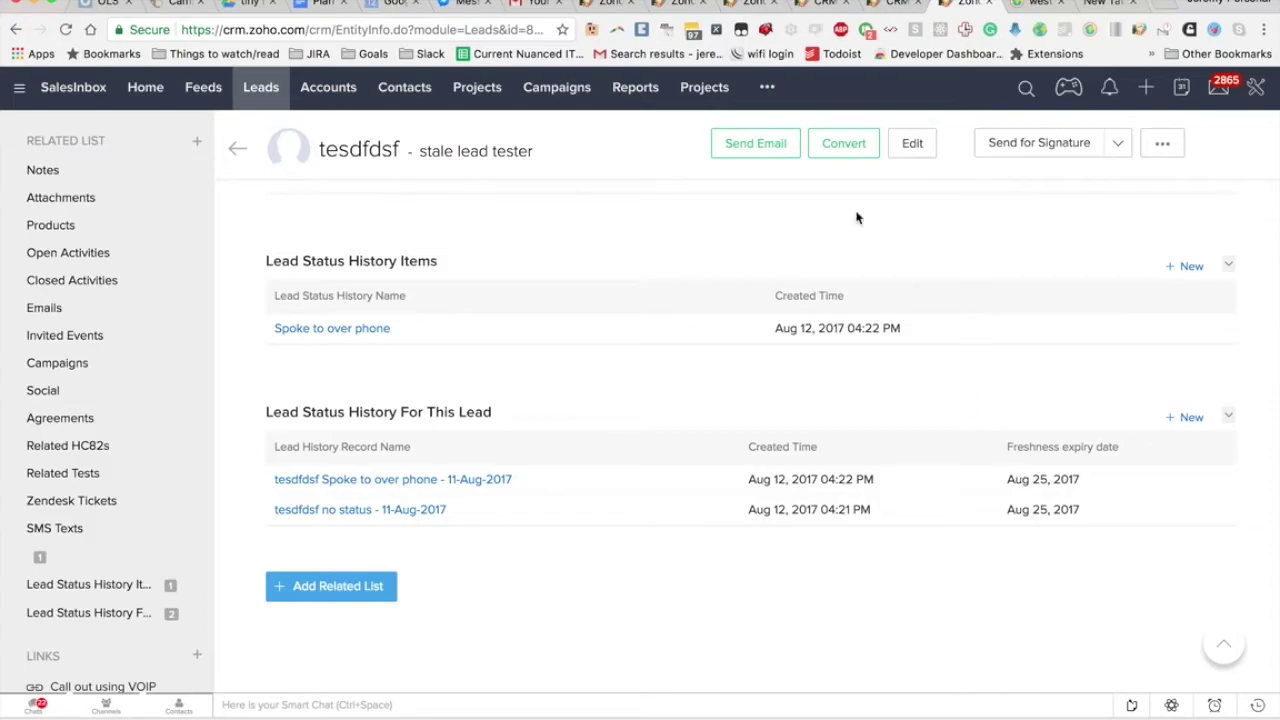
left_click(520, 13)
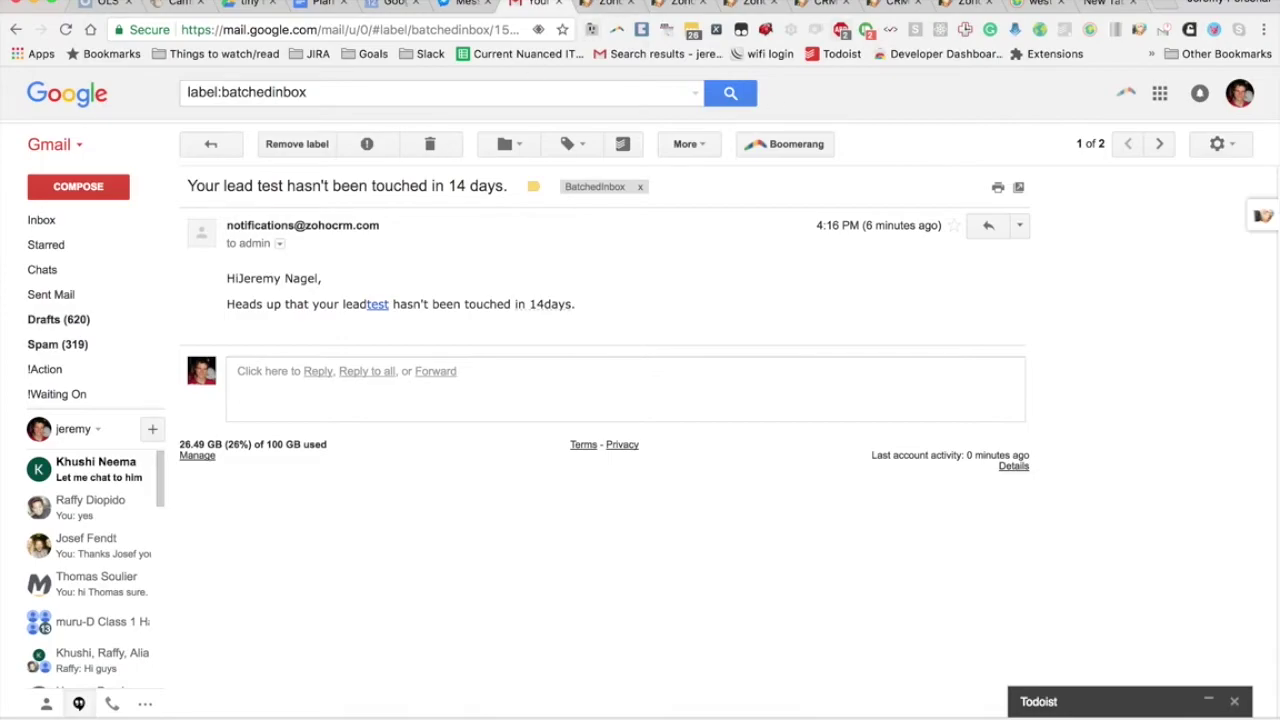
- Compare the stale-lead alert email with its Developer template, then open the linked lead
left_click(680, 8)
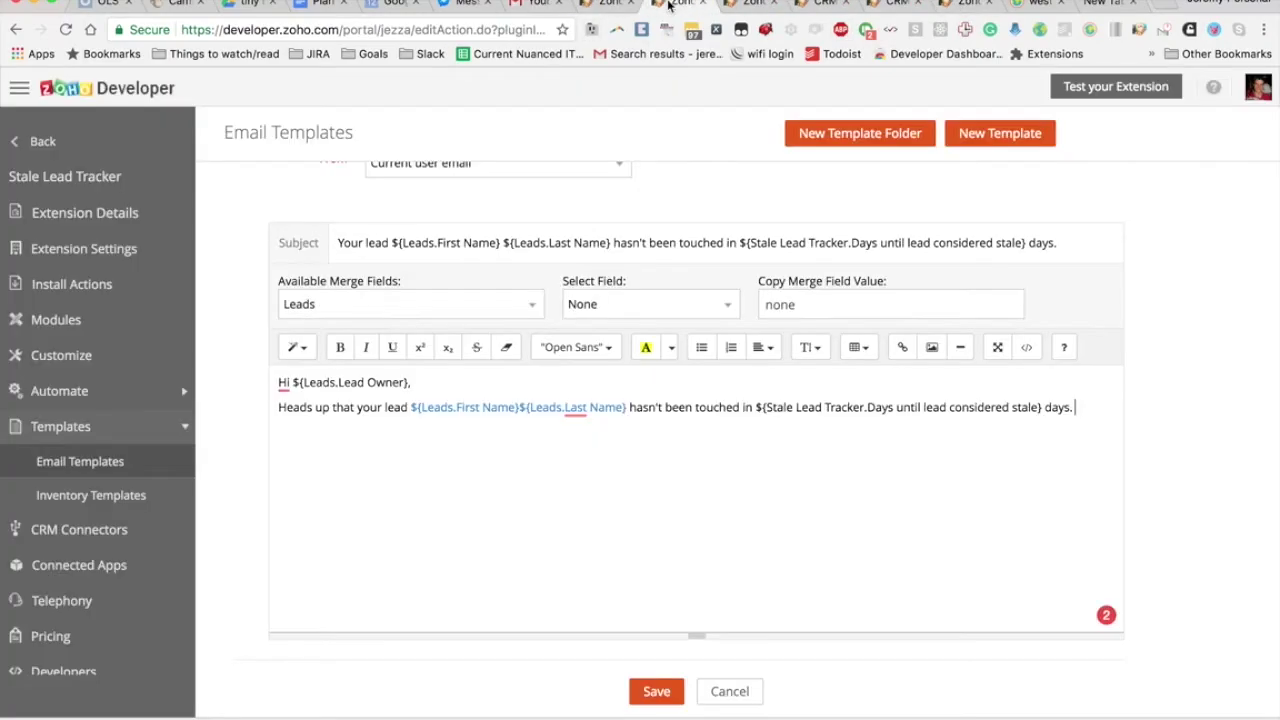
left_click(535, 10)
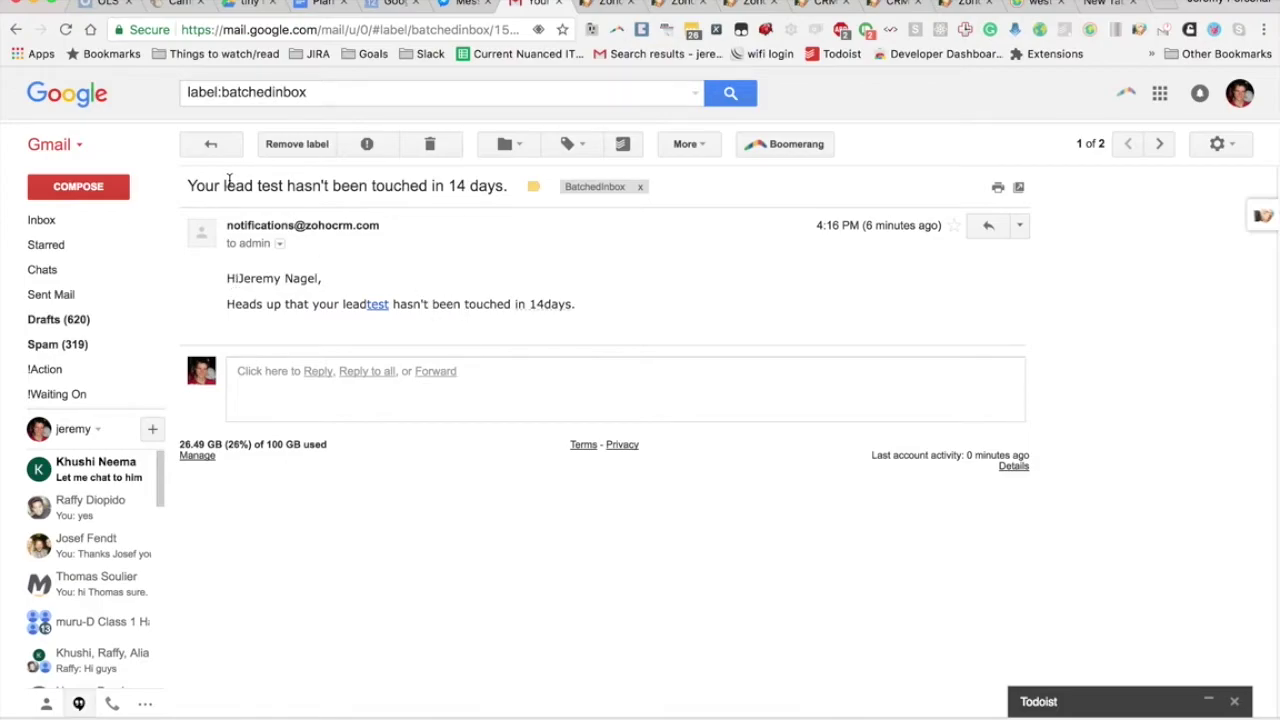
left_click_drag(507, 186, 255, 185)
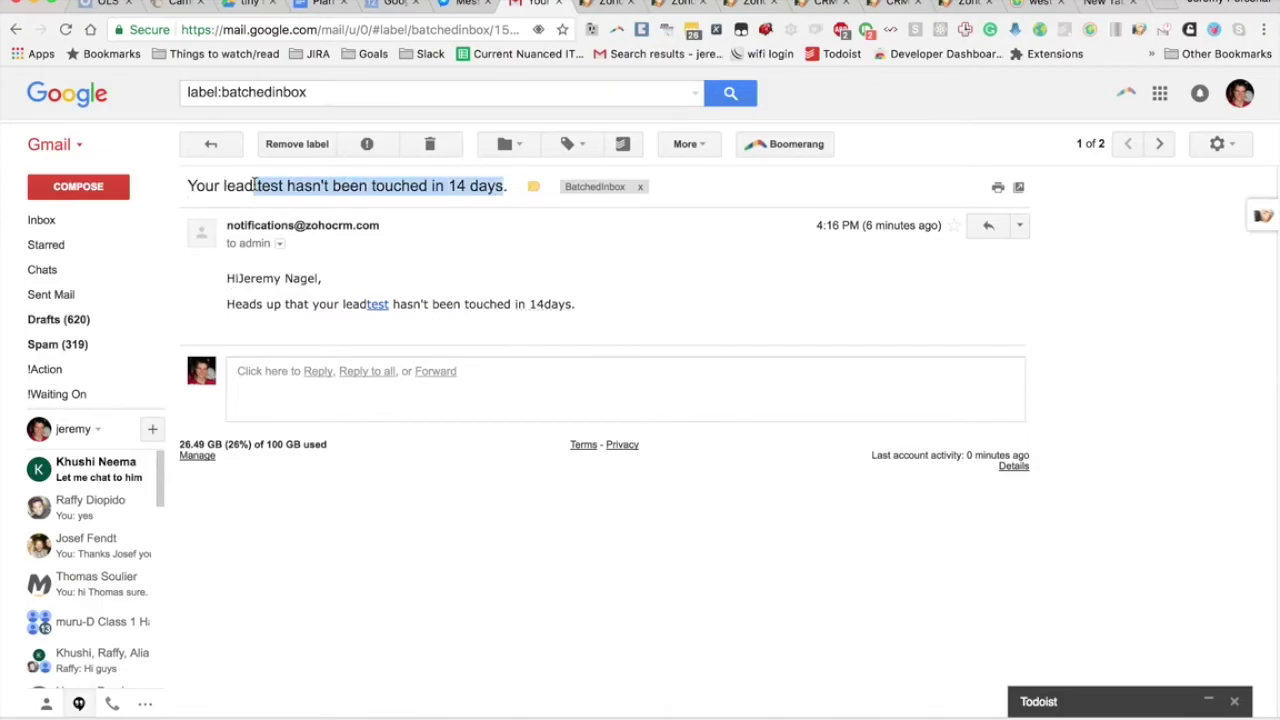
left_click(383, 315)
left_click(958, 5)
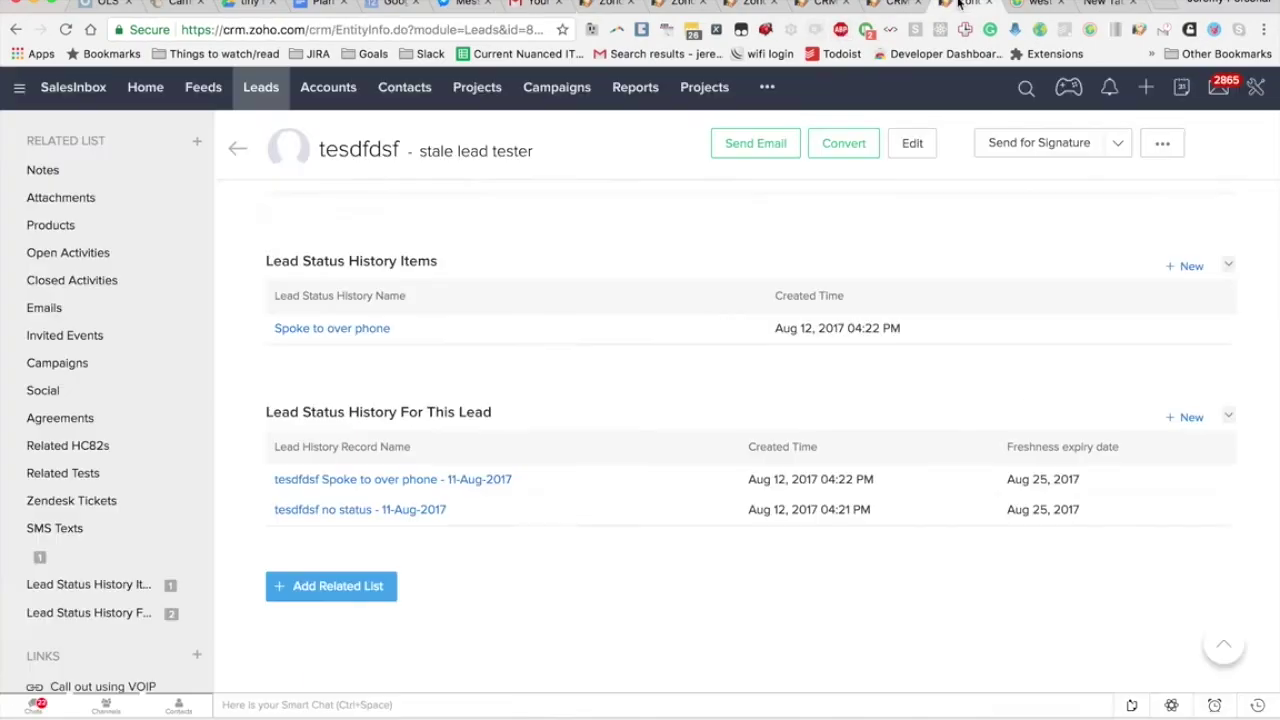
- Go through Setup > Marketplace to the Stale Lead Tracker details showing its 14-day threshold
left_click(1256, 88)
left_click(1150, 127)
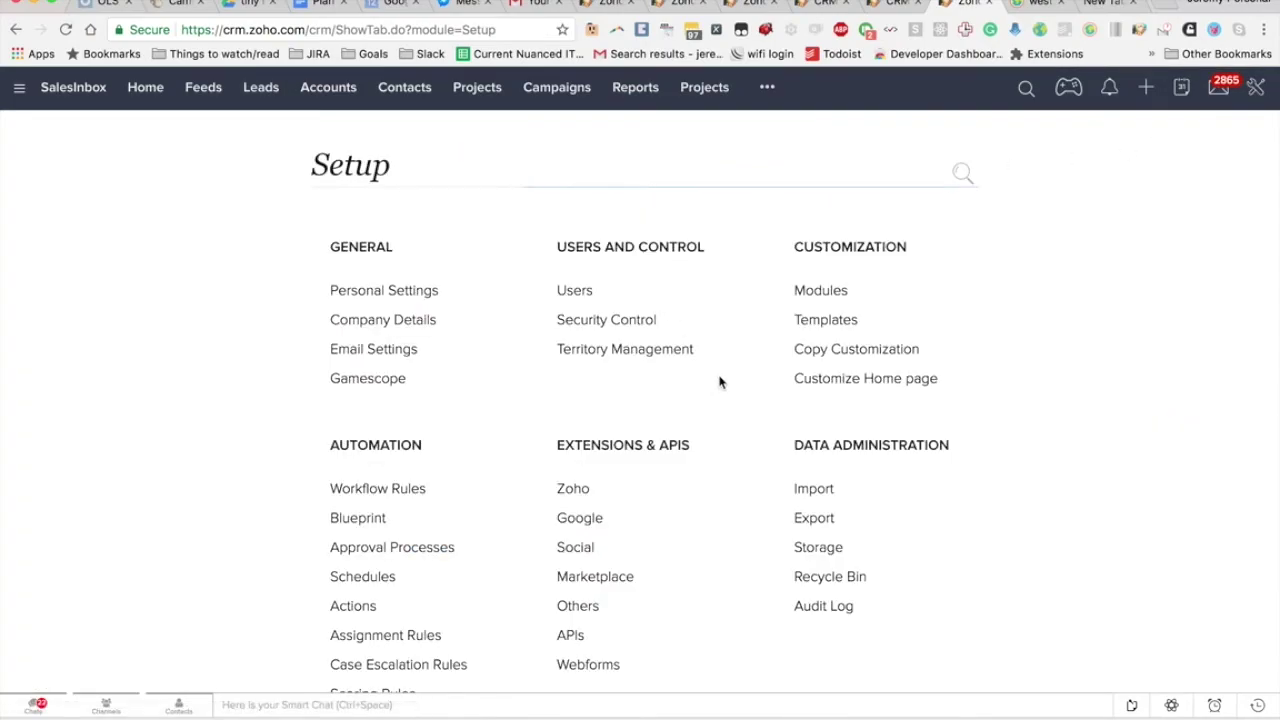
left_click(634, 580)
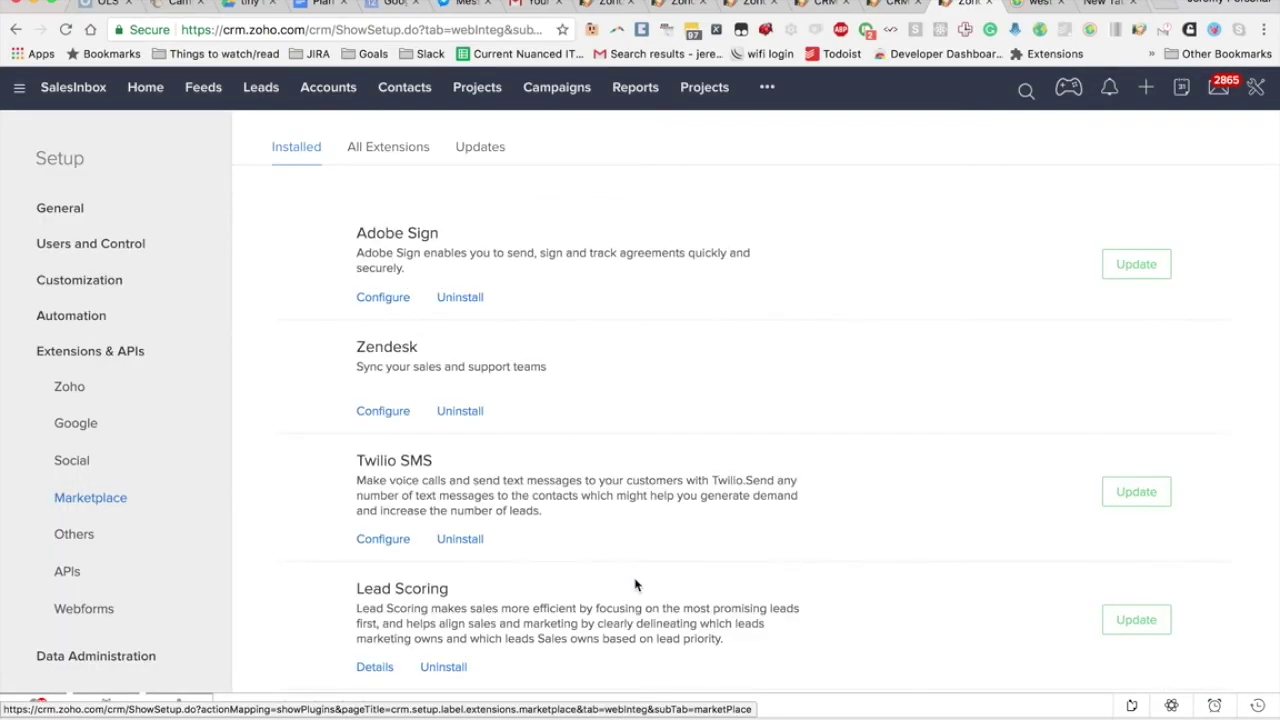
scroll(497, 289, "down", 5)
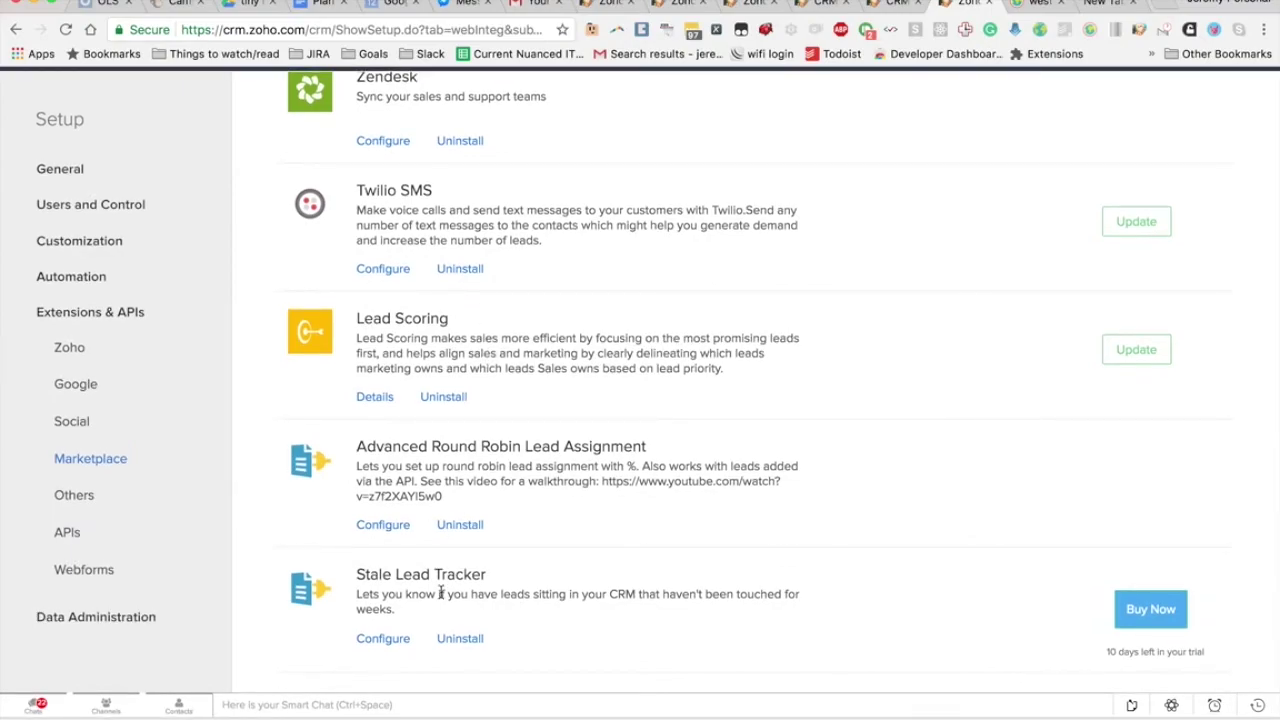
left_click(380, 640)
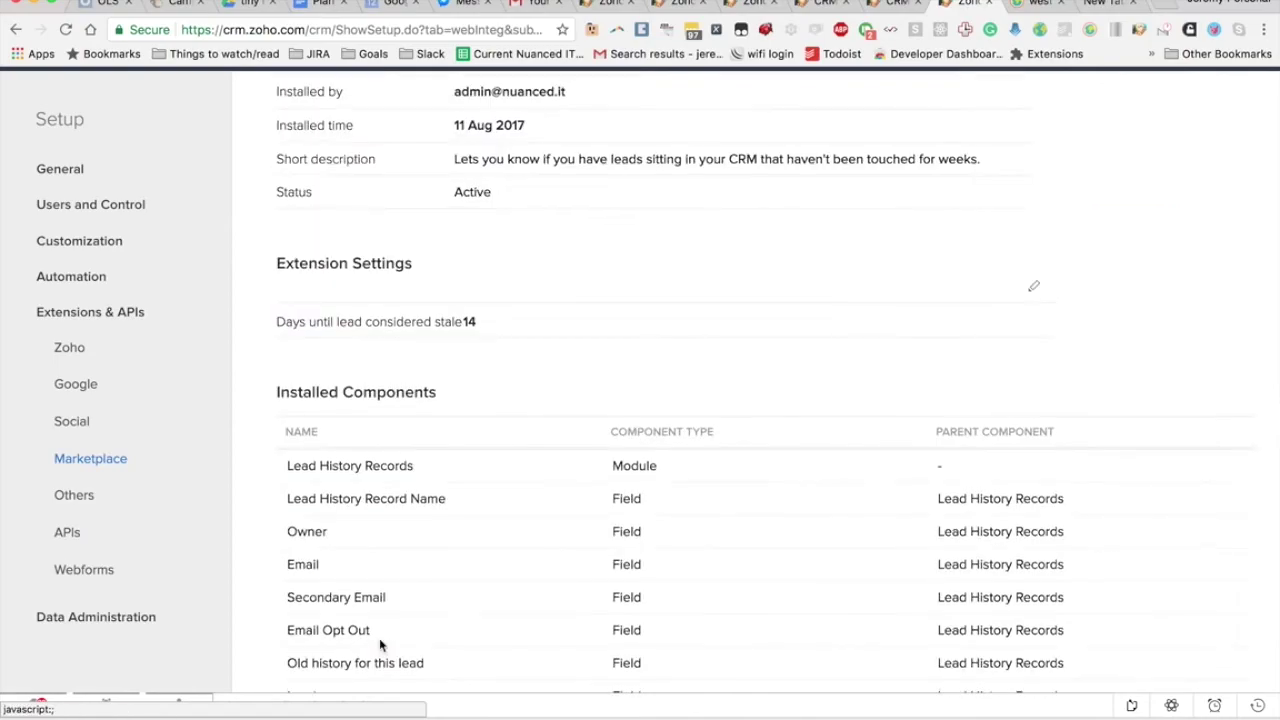
left_click_drag(272, 321, 437, 321)
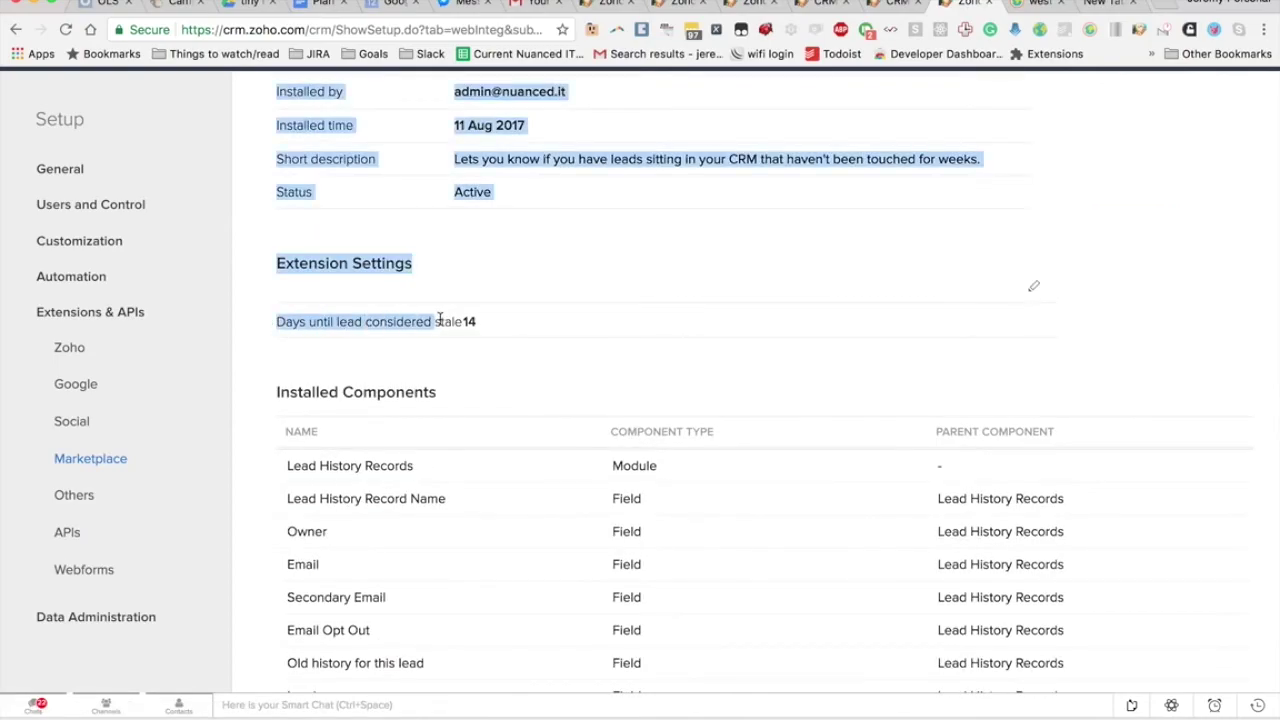
left_click(452, 320)
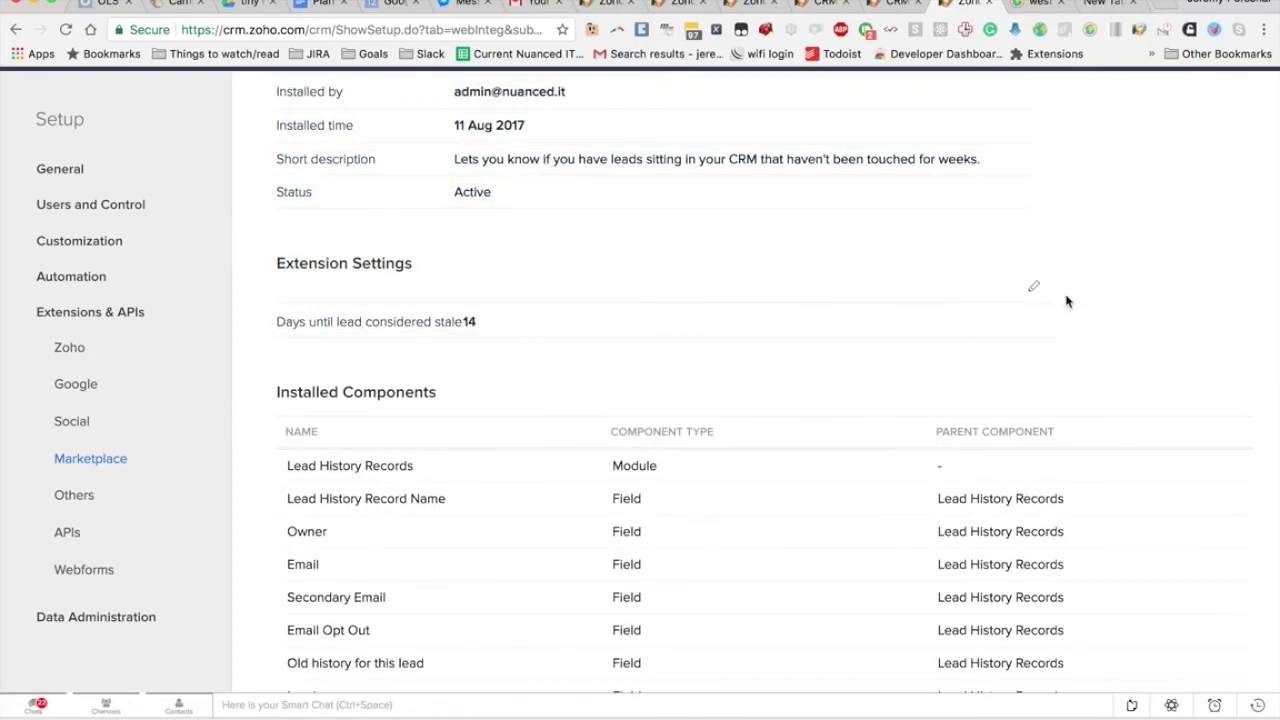
- Edit the extension settings, replacing the 14-day stale threshold with 28
left_click(1034, 288)
double_click(566, 156)
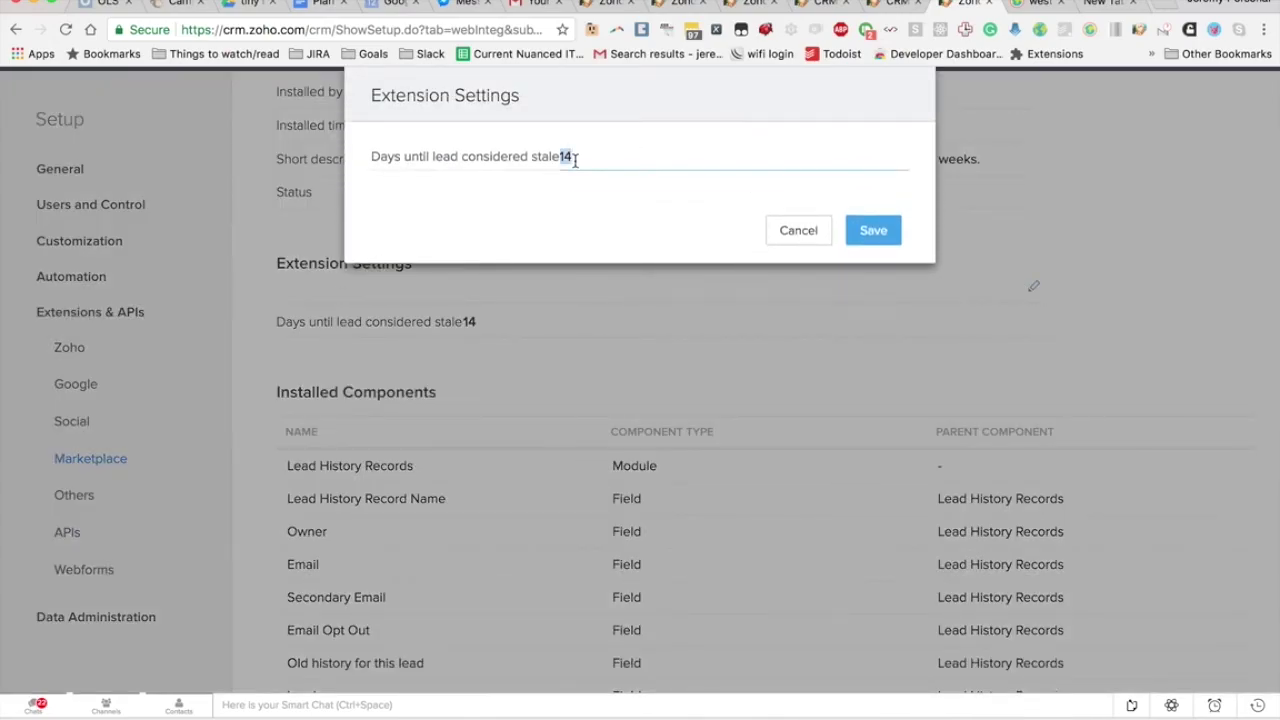
type("28")
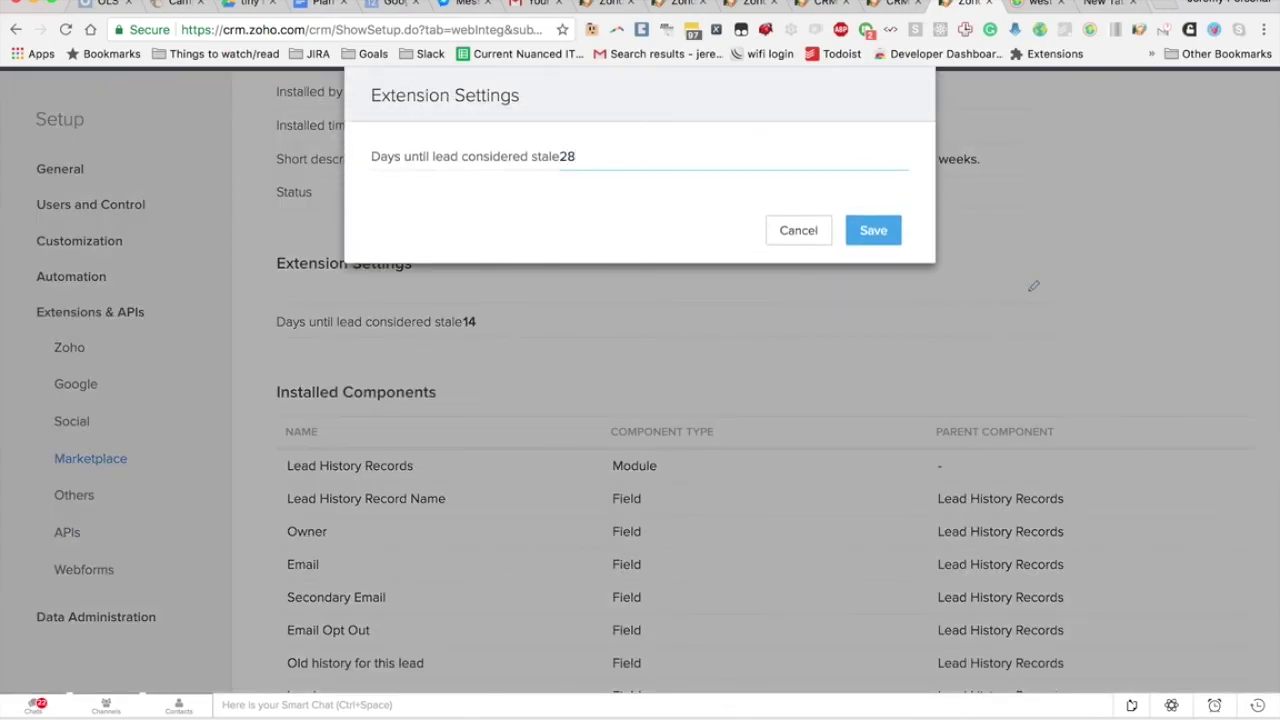